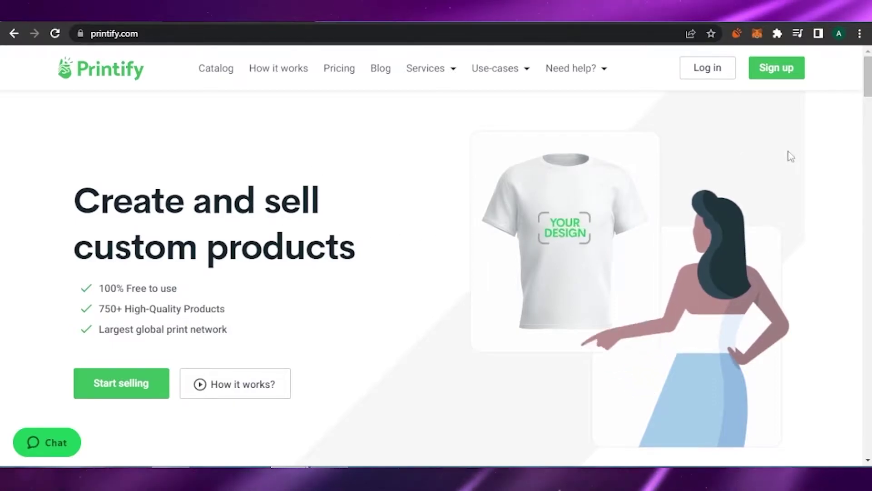
# Create a new Printify account using Continue with Google and a chosen Google account.
pyautogui.scroll(-2, 436, 254)
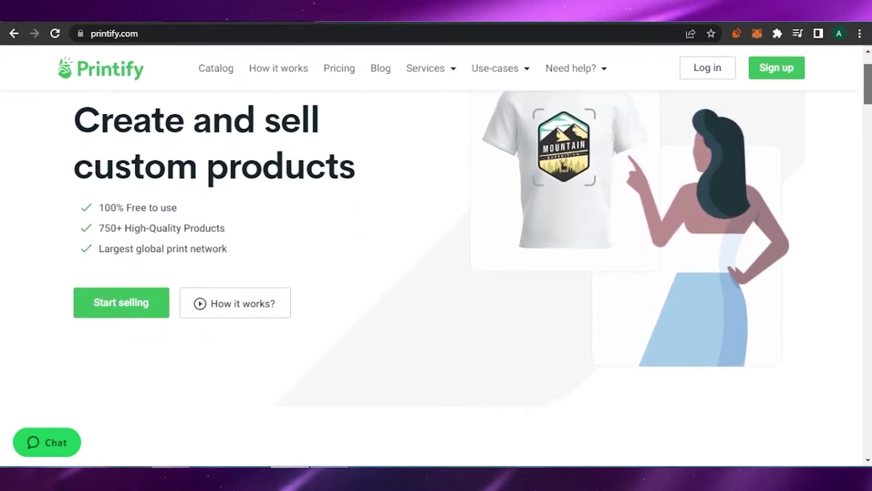
pyautogui.scroll(2, 436, 255)
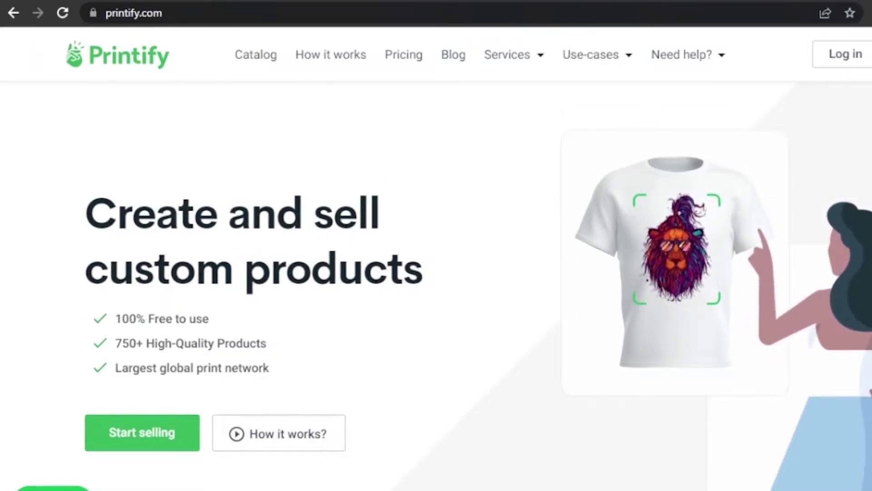
pyautogui.scroll(-2, 437, 282)
pyautogui.scroll(2, 436, 282)
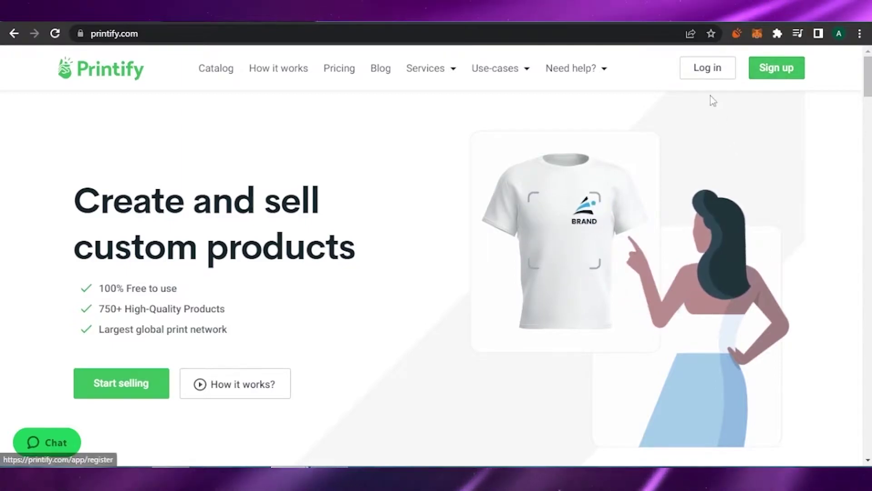
pyautogui.click(776, 72)
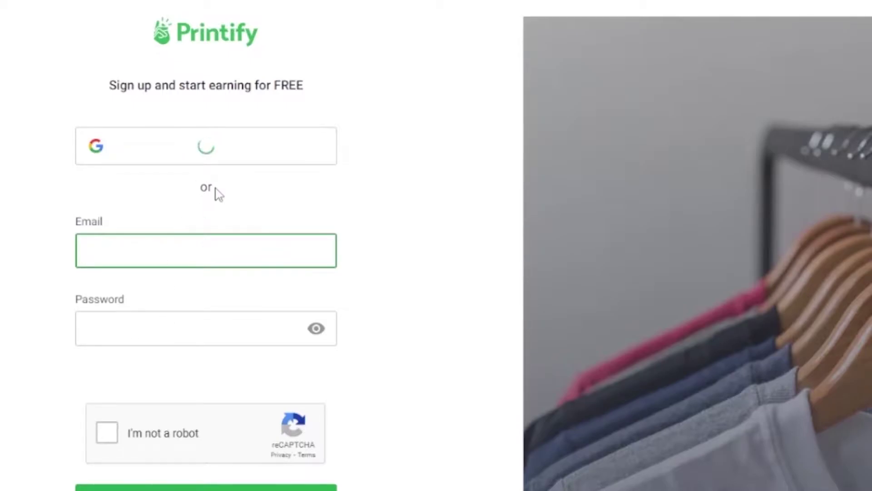
pyautogui.click(216, 144)
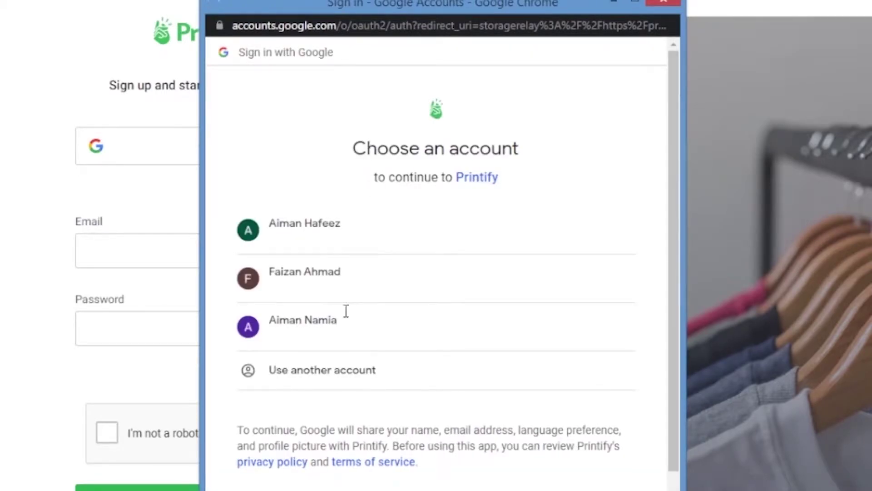
pyautogui.click(304, 333)
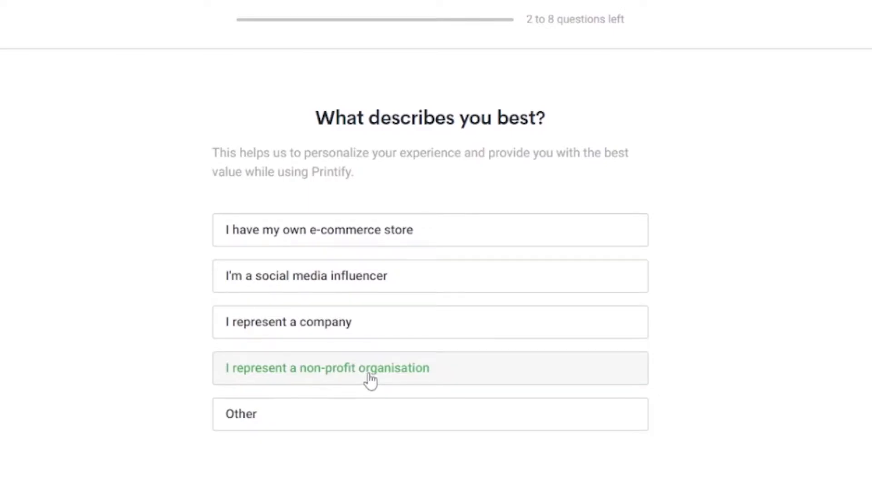
# Answer the survey: own e-commerce store, first online business, designing products, found via Google search.
pyautogui.click(399, 242)
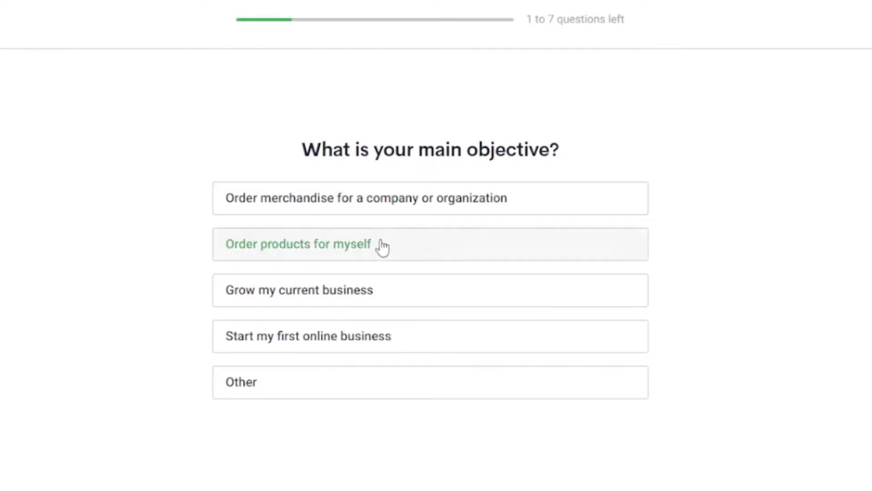
pyautogui.click(386, 345)
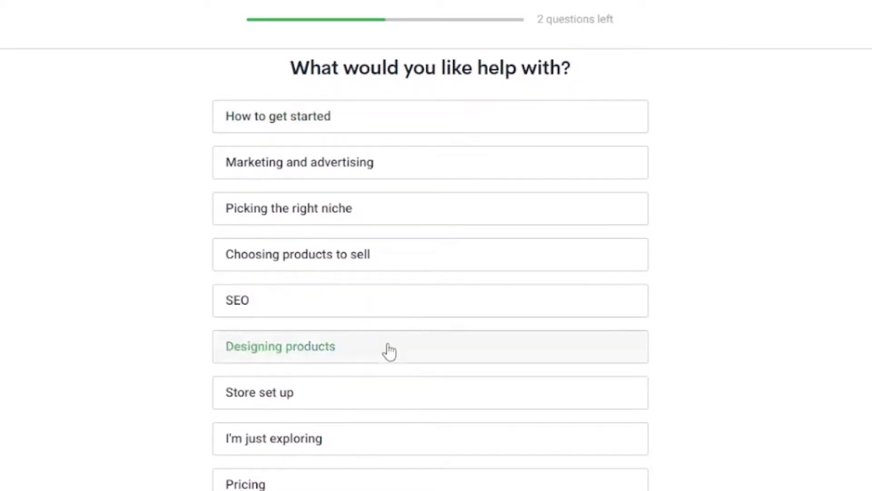
pyautogui.scroll(-1, 390, 351)
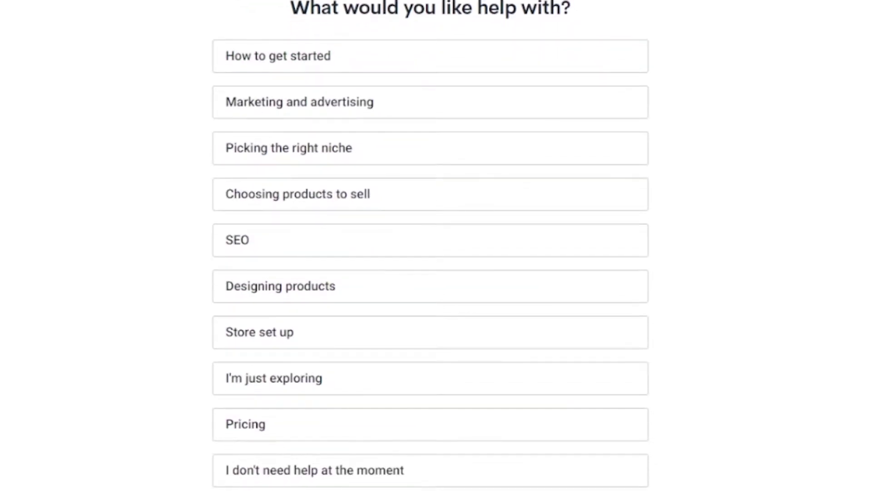
pyautogui.click(332, 284)
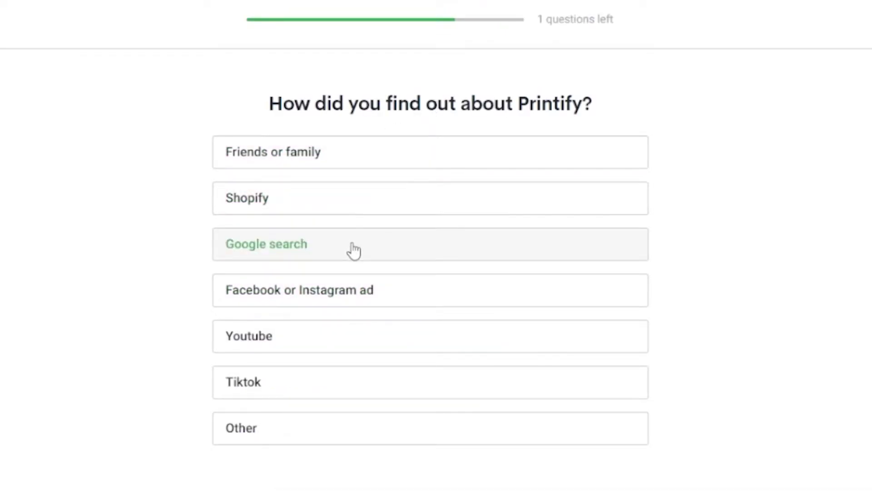
pyautogui.click(409, 243)
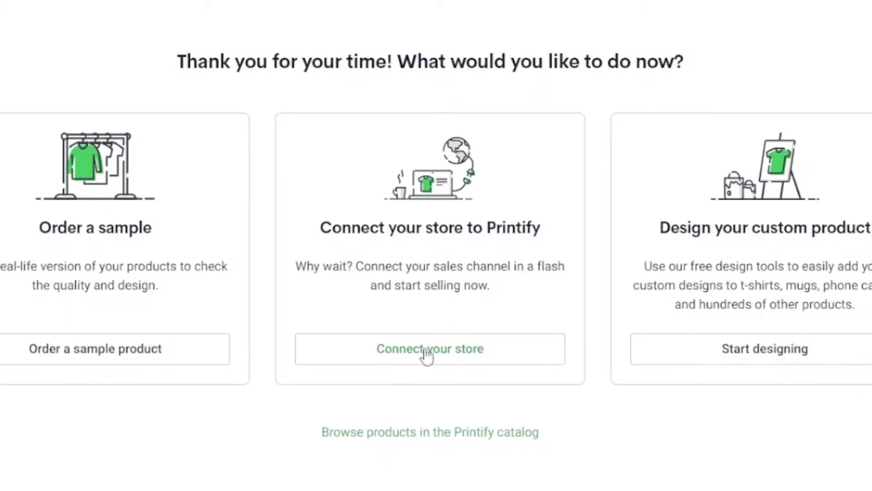
# Choose Start designing and browse the Printify product catalog.
pyautogui.click(765, 356)
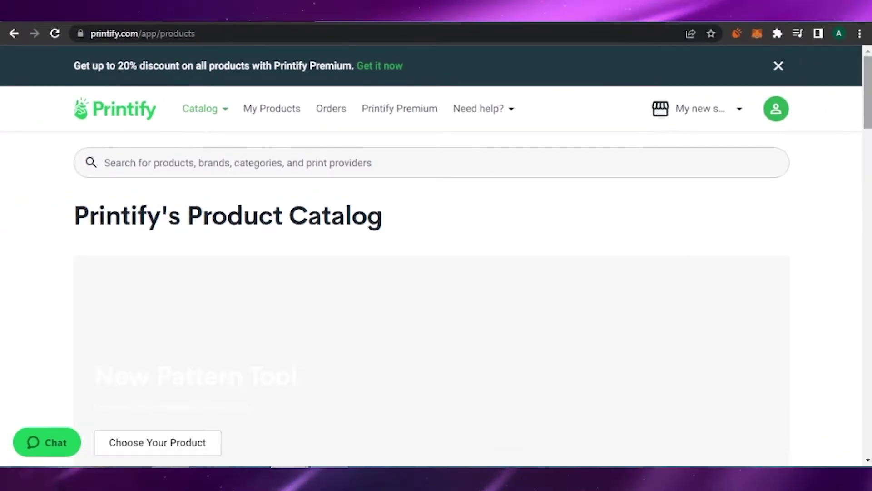
pyautogui.scroll(-3, 432, 273)
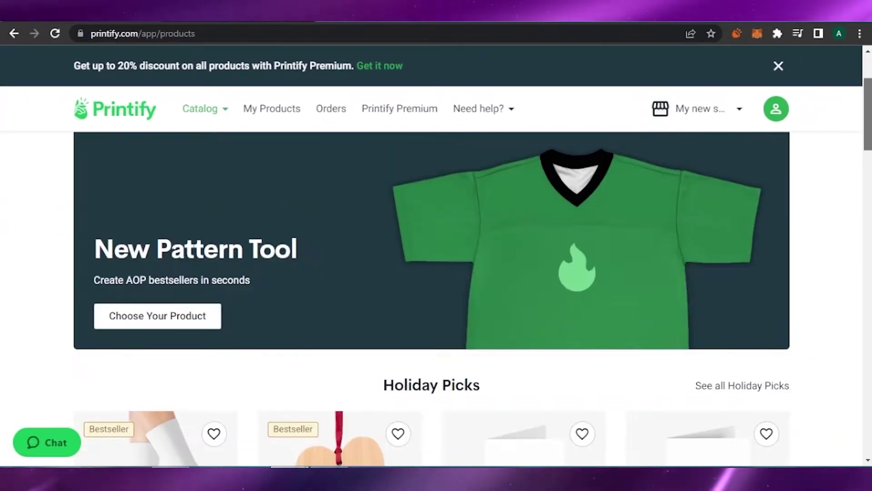
pyautogui.scroll(-3, 431, 272)
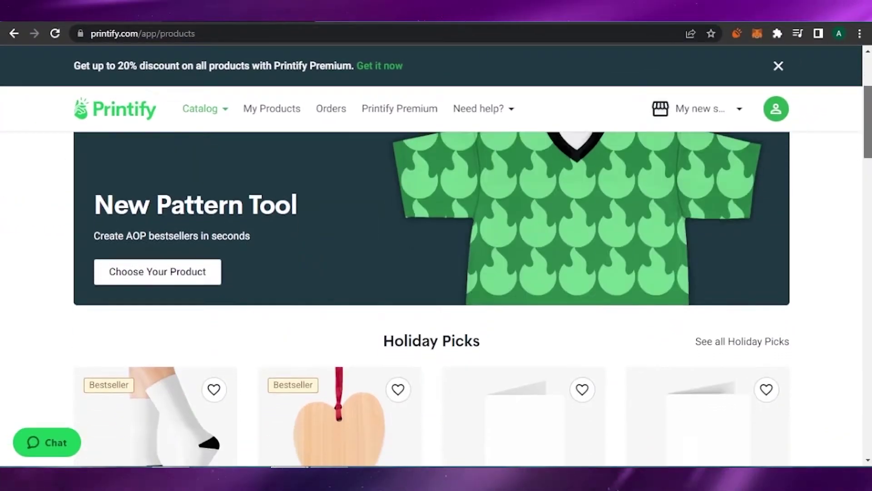
pyautogui.scroll(-4, 636, 256)
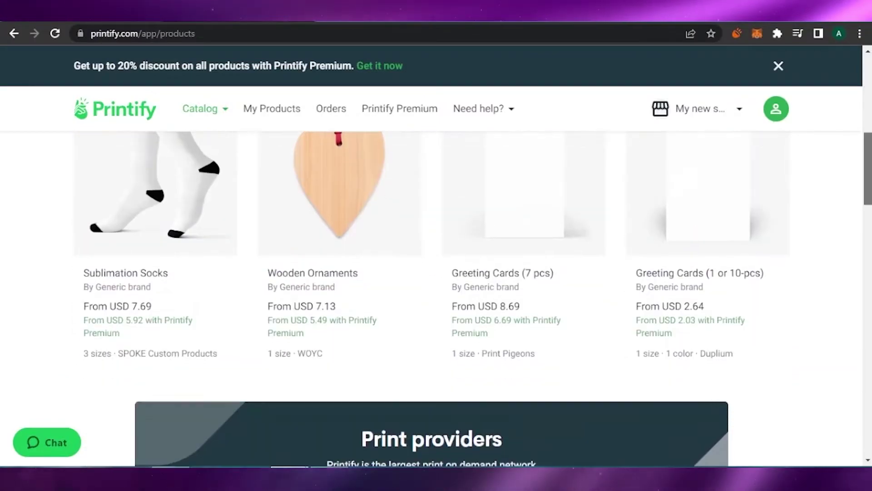
pyautogui.scroll(2, 636, 256)
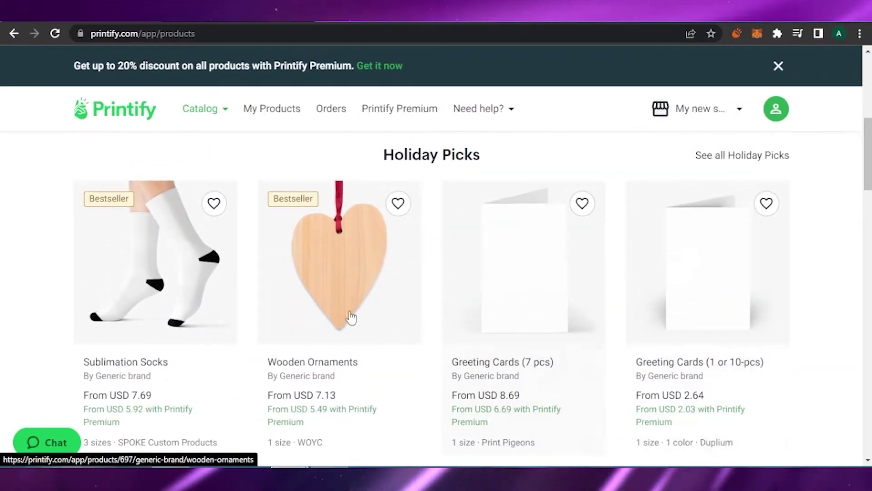
pyautogui.scroll(-6, 431, 273)
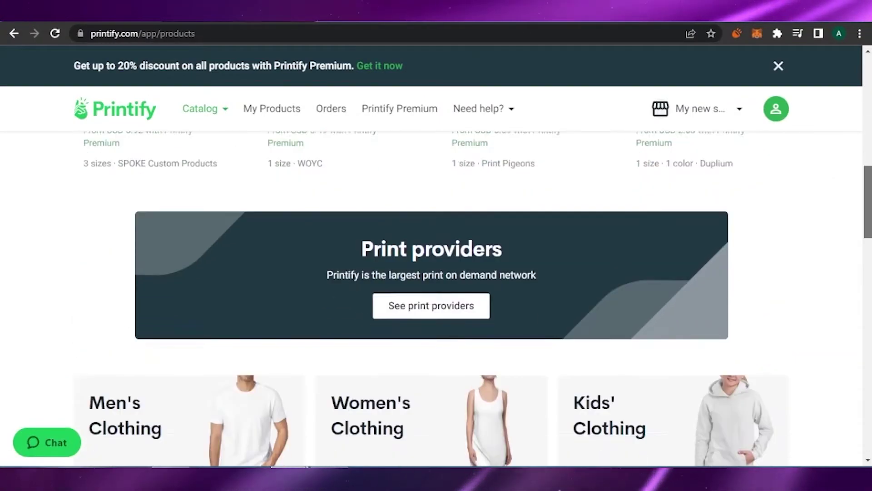
pyautogui.scroll(5, 432, 273)
pyautogui.scroll(-10, 432, 272)
pyautogui.scroll(-3, 871, 156)
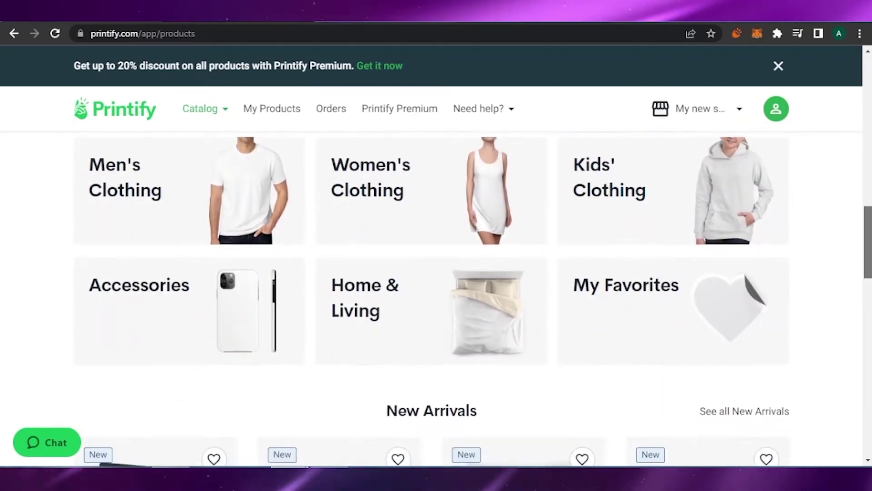
pyautogui.scroll(8, 870, 157)
pyautogui.scroll(2, 870, 157)
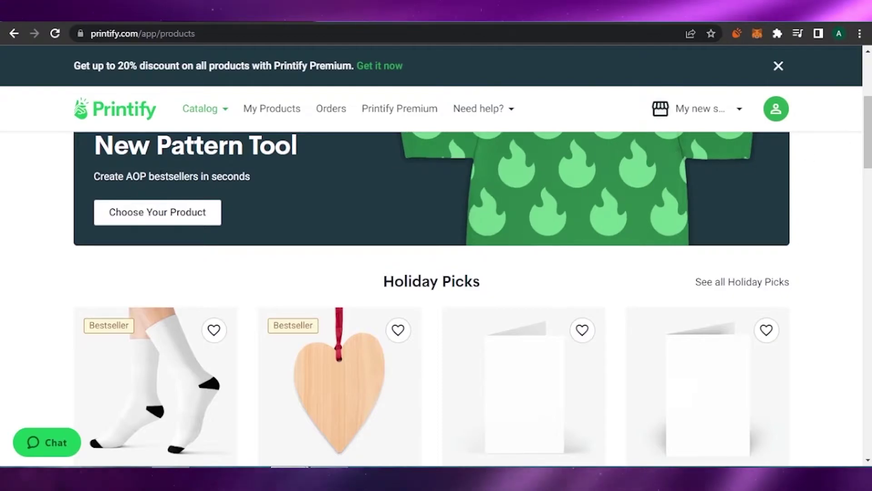
# Open the AOP Clothing category and look over its all-over-print items.
pyautogui.click(151, 219)
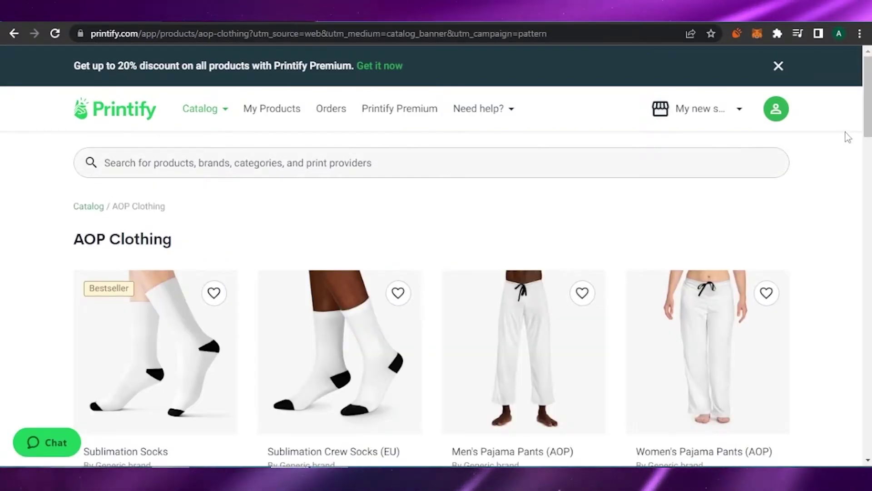
pyautogui.scroll(-1, 846, 134)
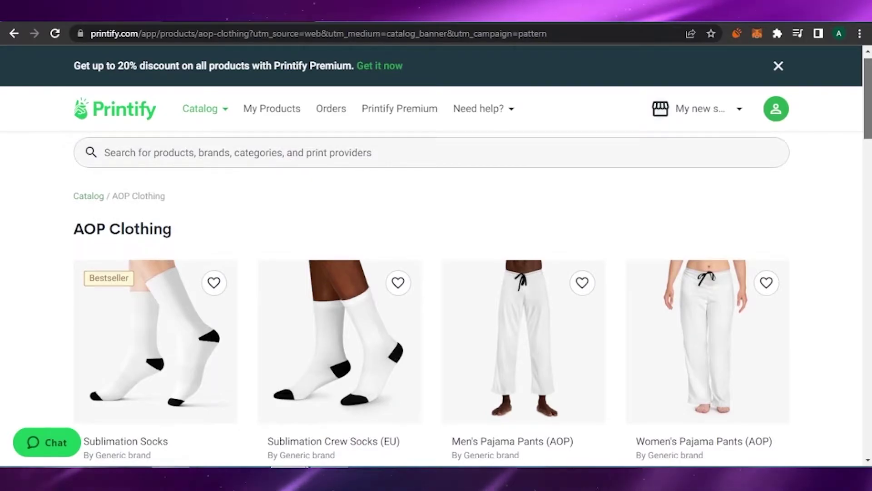
pyautogui.scroll(-10, 432, 299)
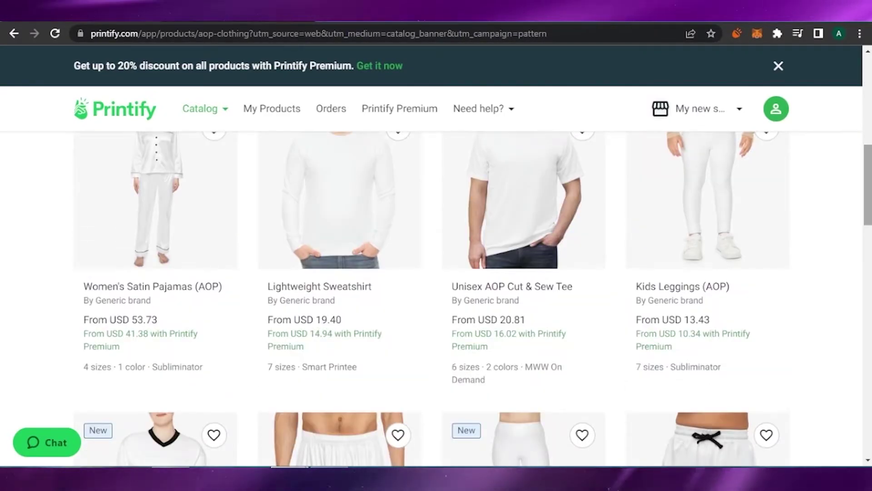
pyautogui.scroll(1, 525, 225)
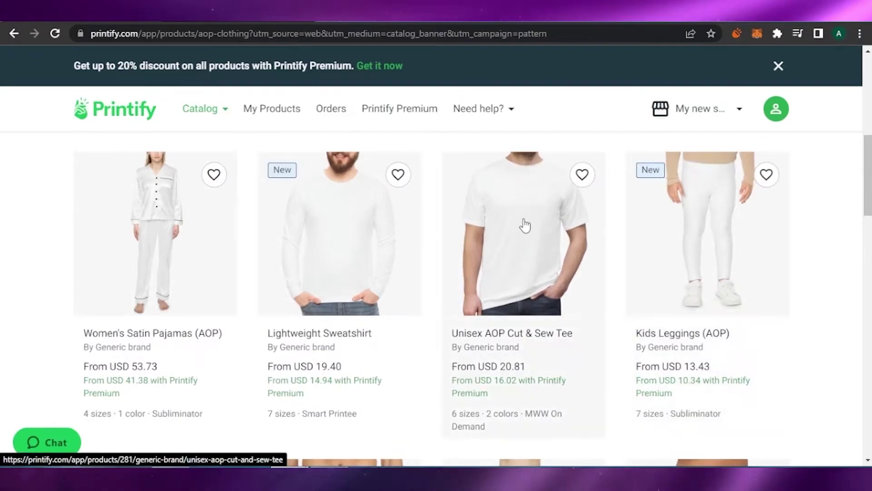
# Open the Unisex AOP Cut & Sew Tee, review print providers, and pick MWW On Demand.
pyautogui.click(524, 225)
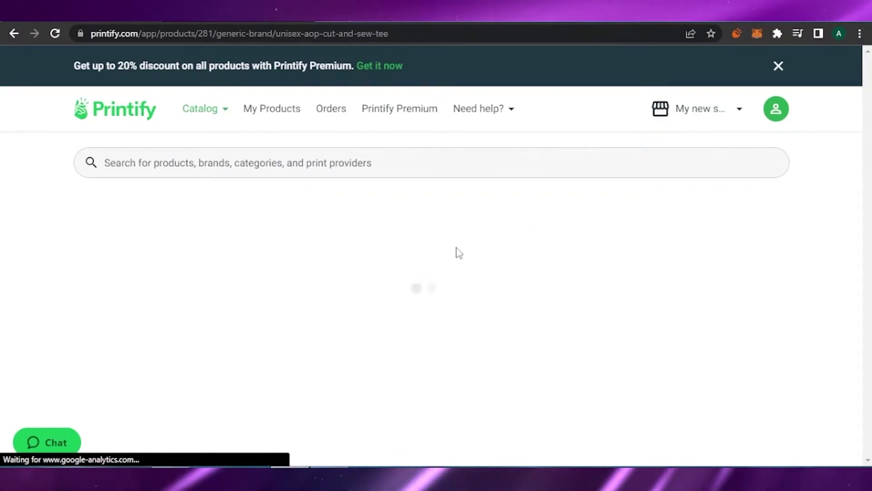
pyautogui.scroll(-6, 626, 234)
pyautogui.scroll(7, 626, 234)
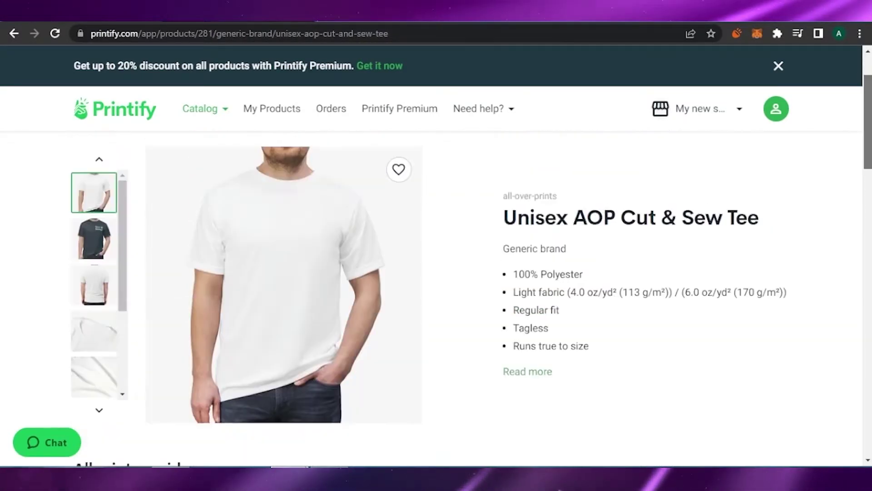
pyautogui.scroll(-1, 626, 234)
pyautogui.scroll(-3, 436, 282)
pyautogui.scroll(3, 436, 281)
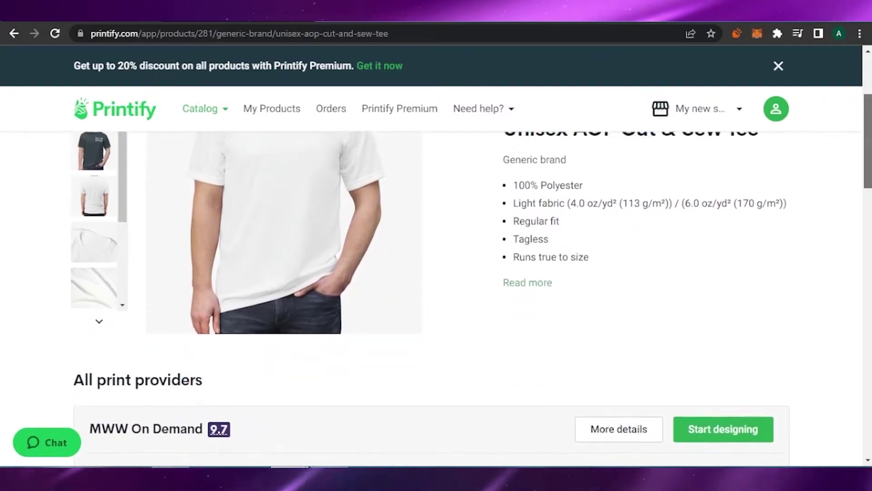
pyautogui.scroll(-4, 741, 313)
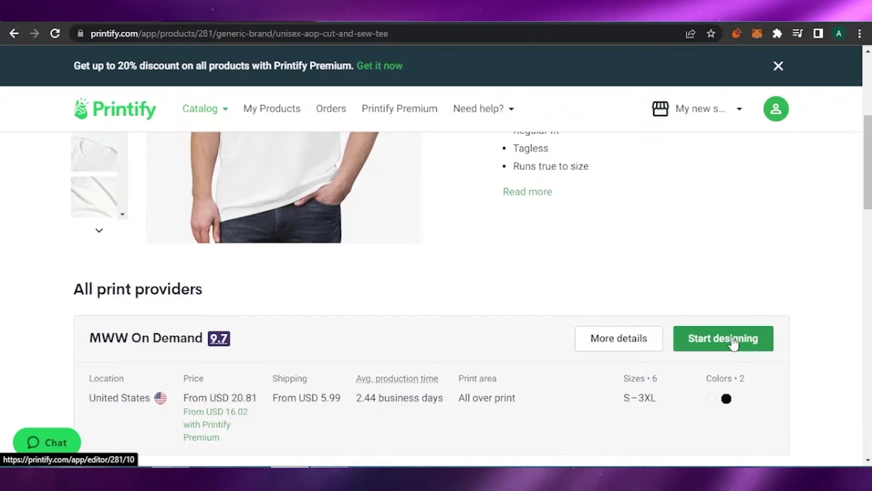
pyautogui.scroll(-3, 784, 298)
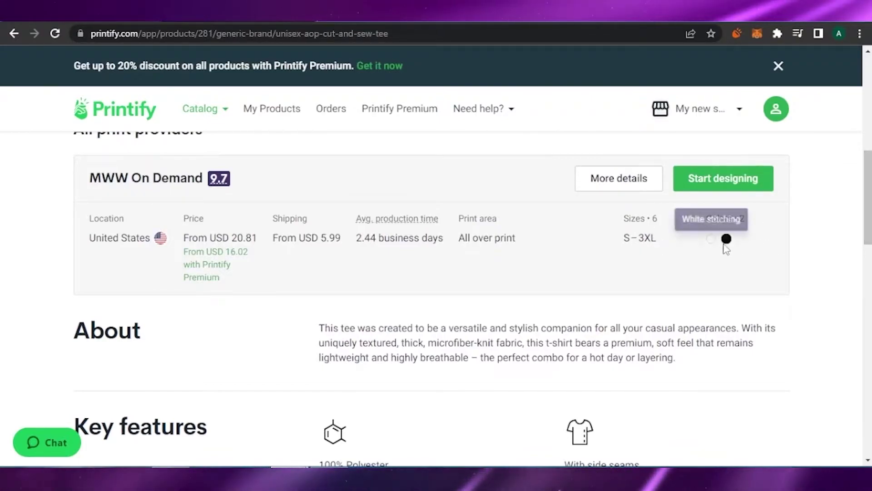
pyautogui.scroll(2, 723, 246)
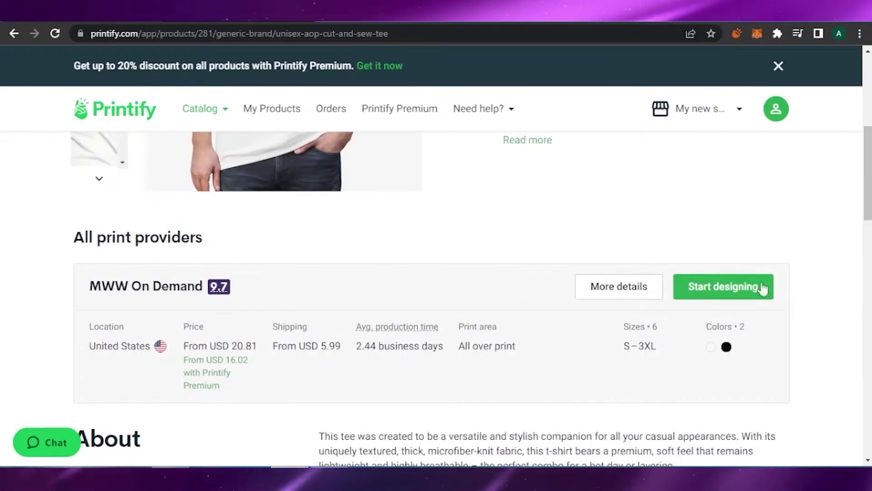
pyautogui.click(726, 285)
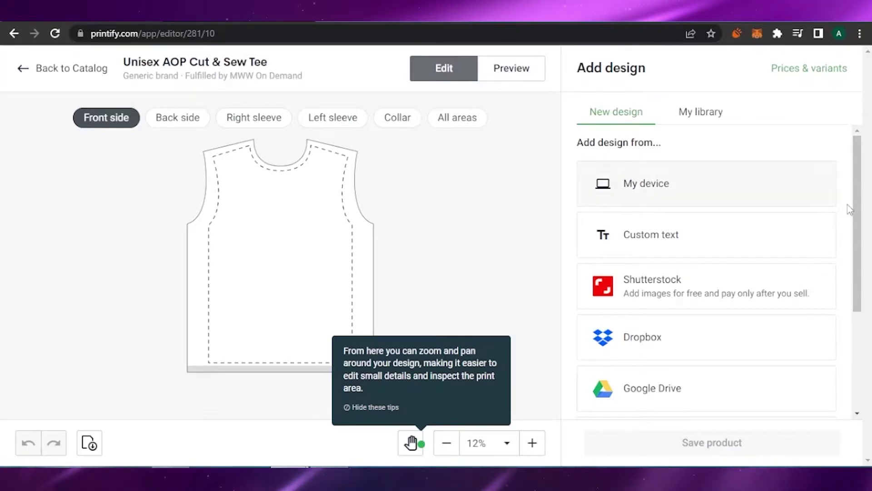
# Scroll the loaded tee editor to view the Add design panel's sources.
pyautogui.scroll(4, 863, 314)
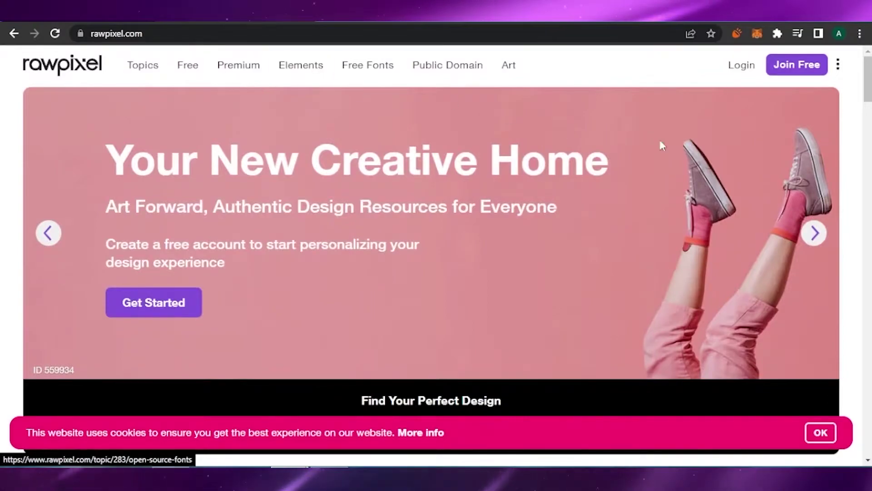
# Browse rawpixel's homepage and filter the image grid to Photos.
pyautogui.scroll(-10, 432, 250)
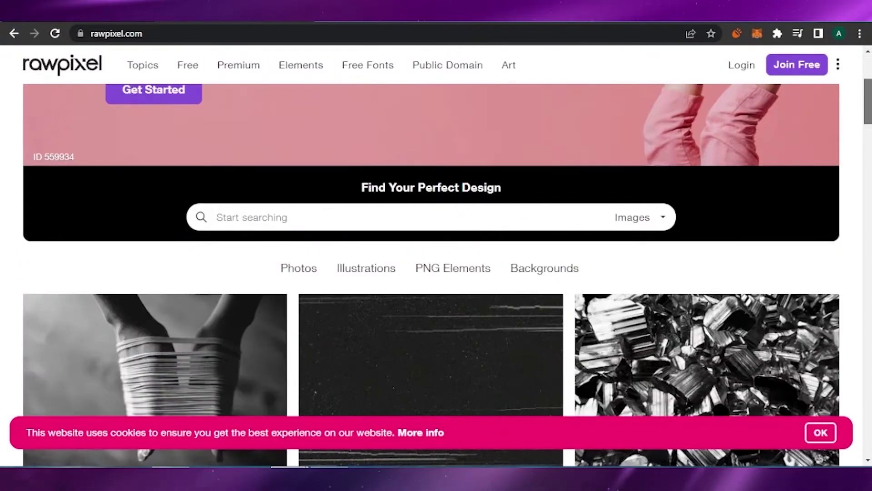
pyautogui.scroll(7, 432, 250)
pyautogui.scroll(-2, 432, 250)
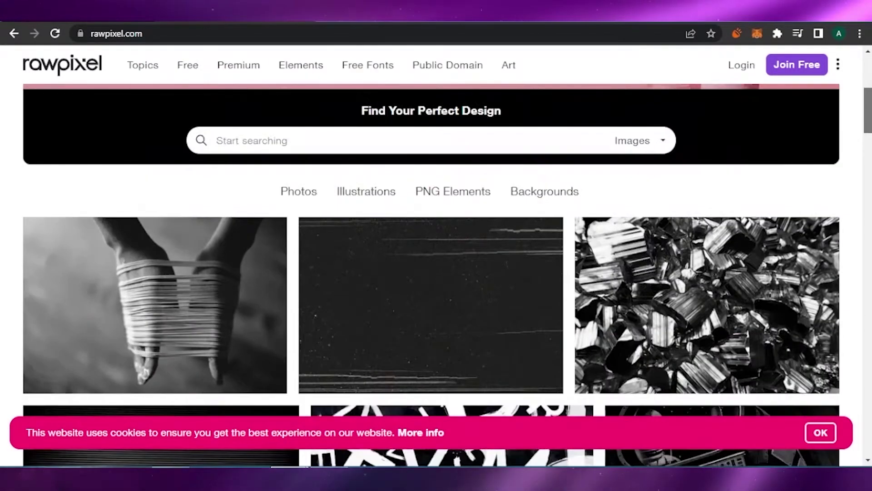
pyautogui.scroll(-18, 432, 250)
pyautogui.scroll(20, 431, 250)
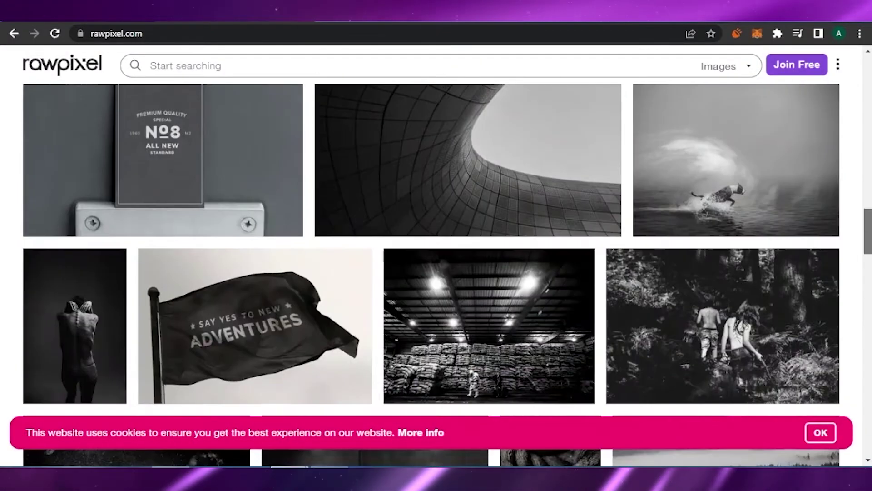
pyautogui.scroll(-3, 431, 250)
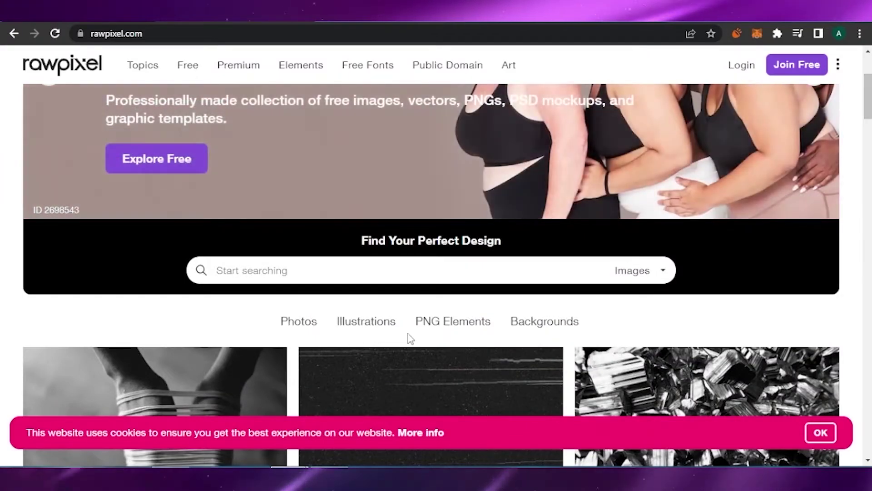
pyautogui.click(296, 328)
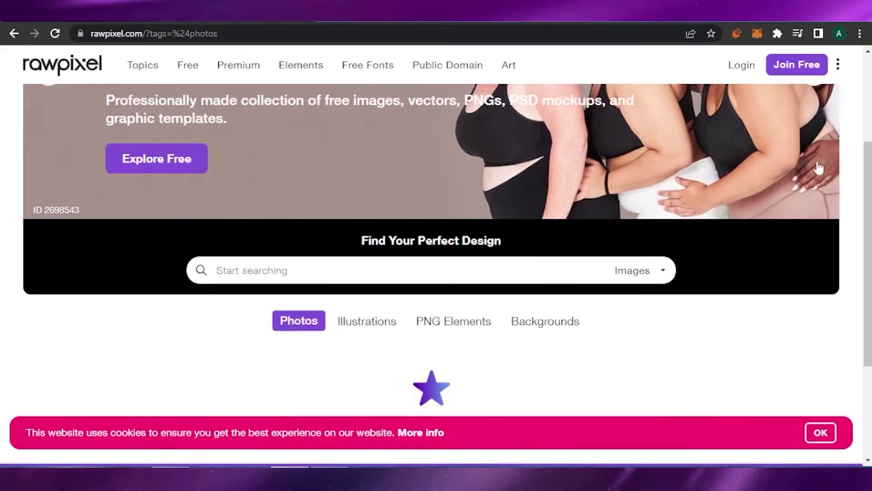
# Go to rawpixel's curated Topics page and browse its categories.
pyautogui.scroll(-10, 432, 250)
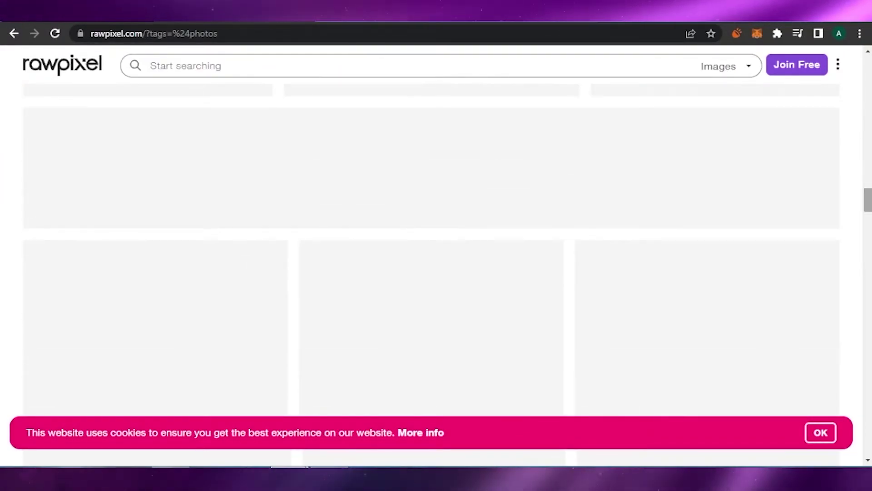
pyautogui.scroll(-12, 432, 250)
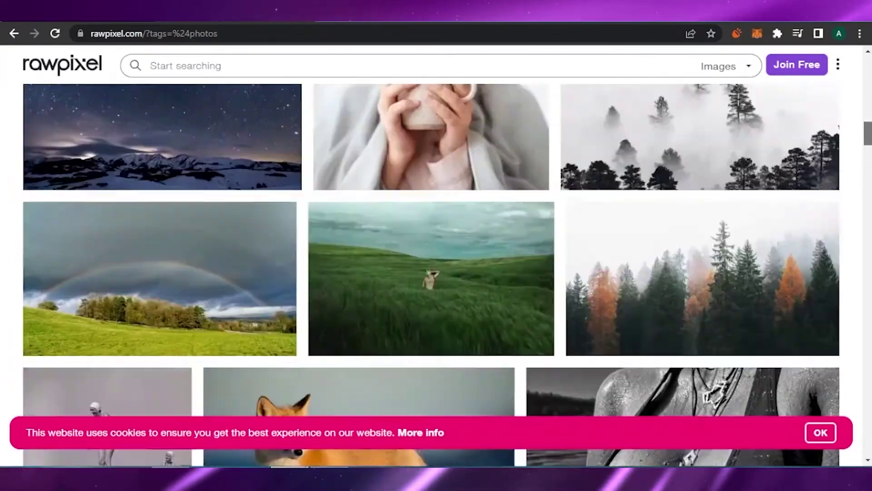
pyautogui.scroll(5, 431, 250)
pyautogui.scroll(-10, 432, 250)
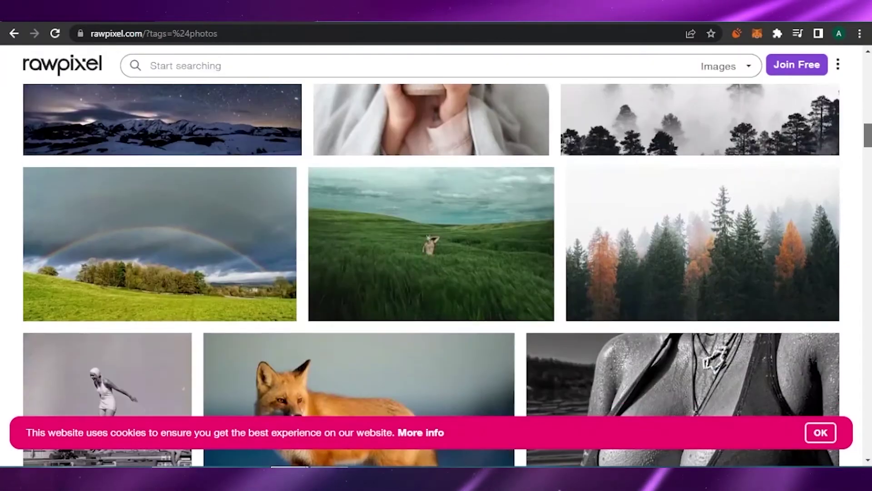
pyautogui.scroll(10, 431, 249)
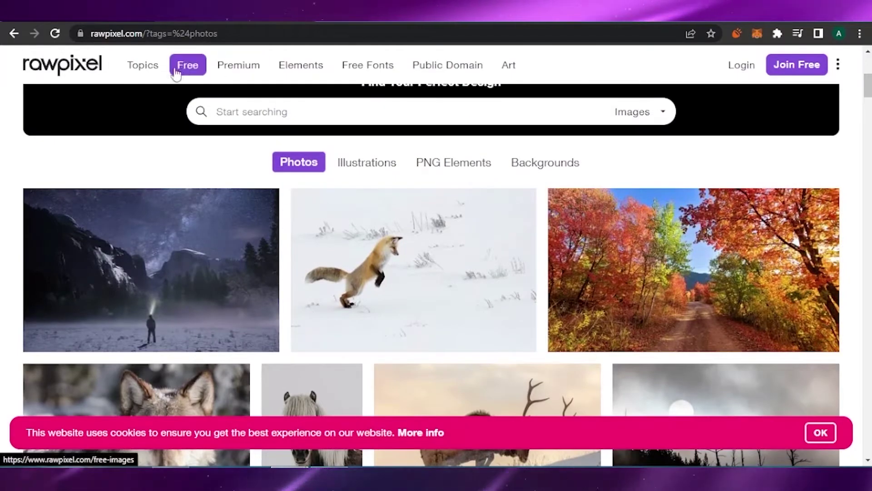
pyautogui.click(144, 66)
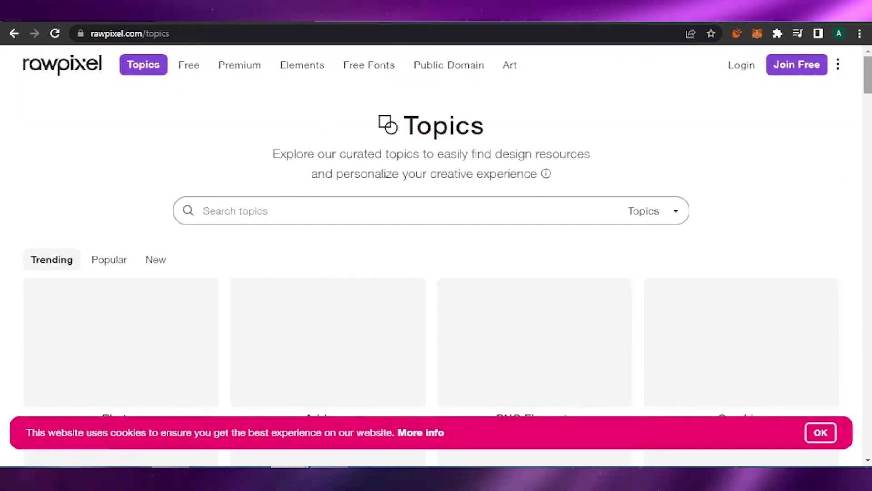
pyautogui.scroll(-8, 823, 171)
pyautogui.scroll(2, 360, 253)
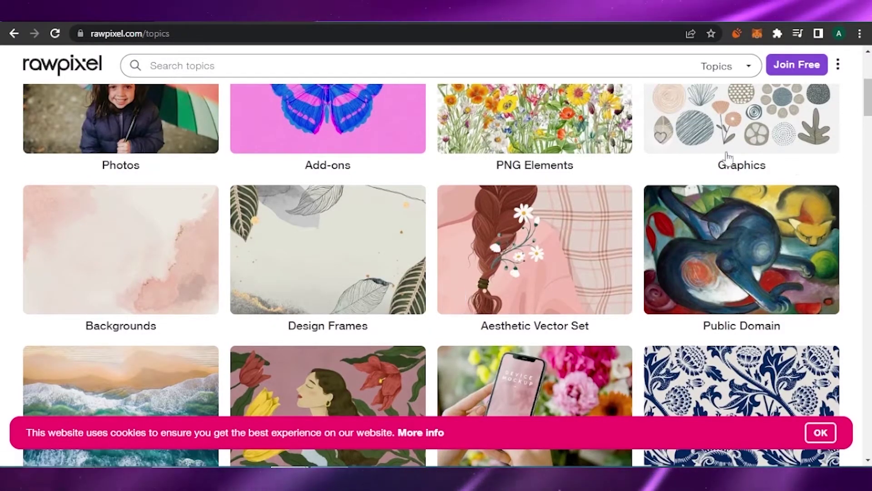
pyautogui.scroll(-5, 793, 172)
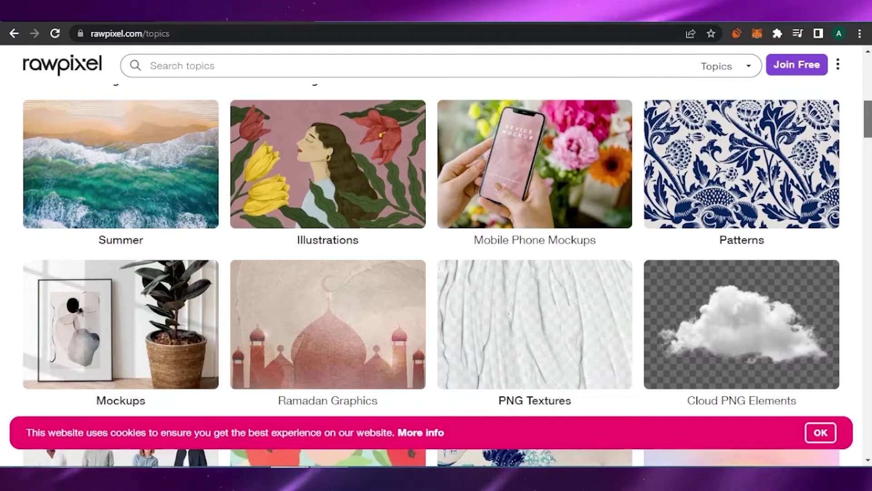
pyautogui.scroll(3, 793, 171)
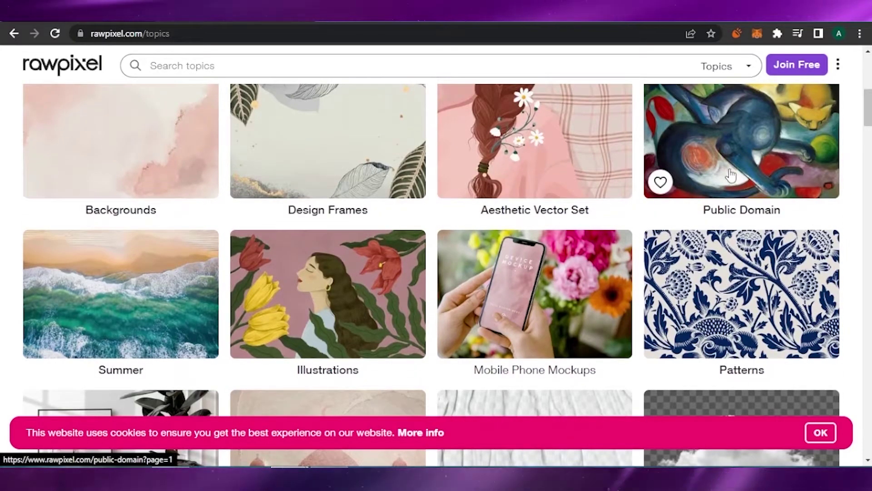
# Open the Public Domain, Illustrations and Aesthetic Vector Set topics in new tabs.
pyautogui.rightClick(792, 172)
pyautogui.click(770, 178)
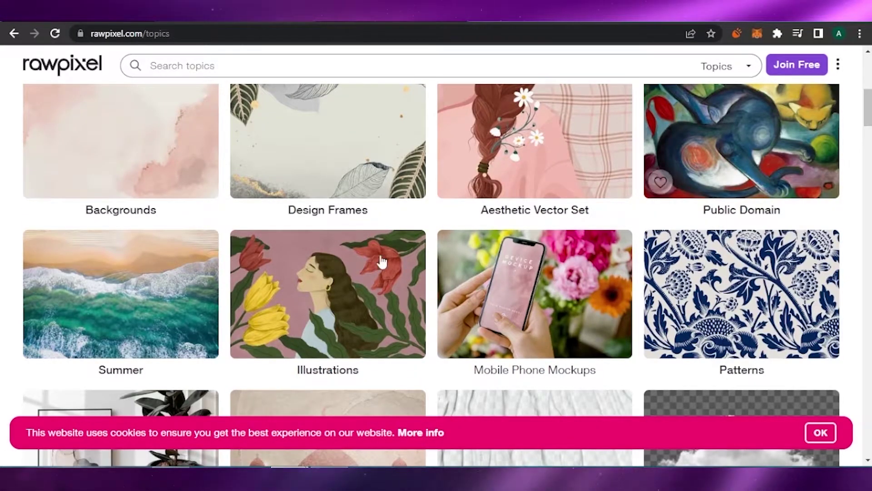
pyautogui.rightClick(298, 300)
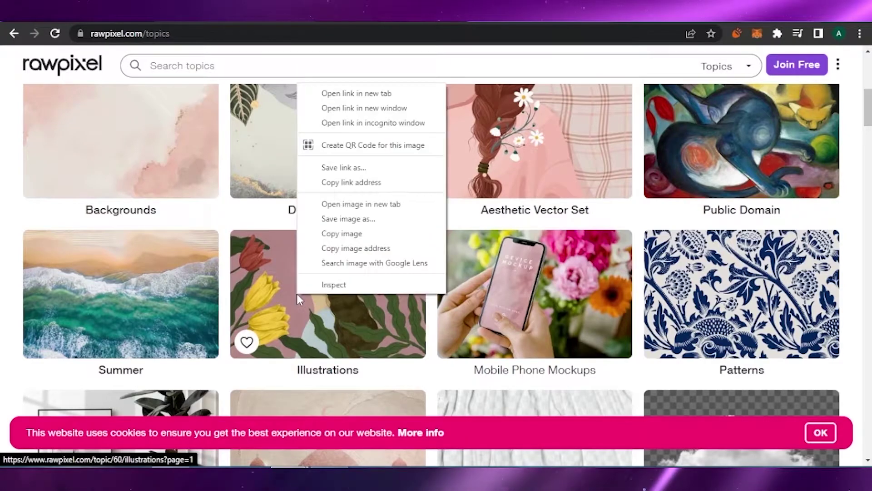
pyautogui.click(368, 93)
pyautogui.rightClick(493, 106)
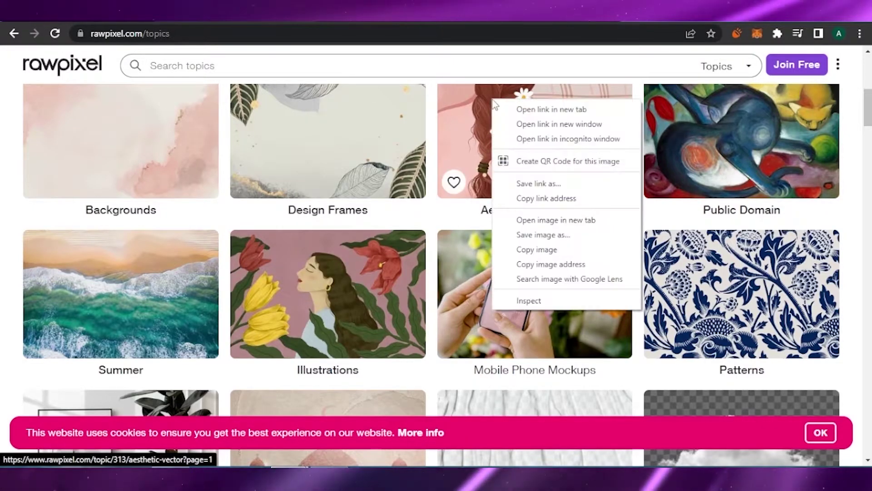
pyautogui.click(523, 109)
pyautogui.scroll(8, 436, 254)
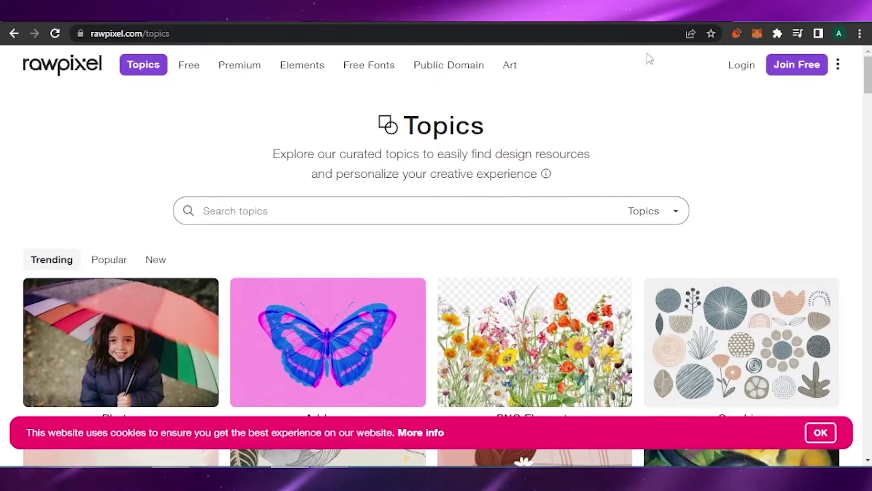
# Browse rawpixel's Art section, check the Watercolor category, then open Art Nouveau.
pyautogui.click(510, 66)
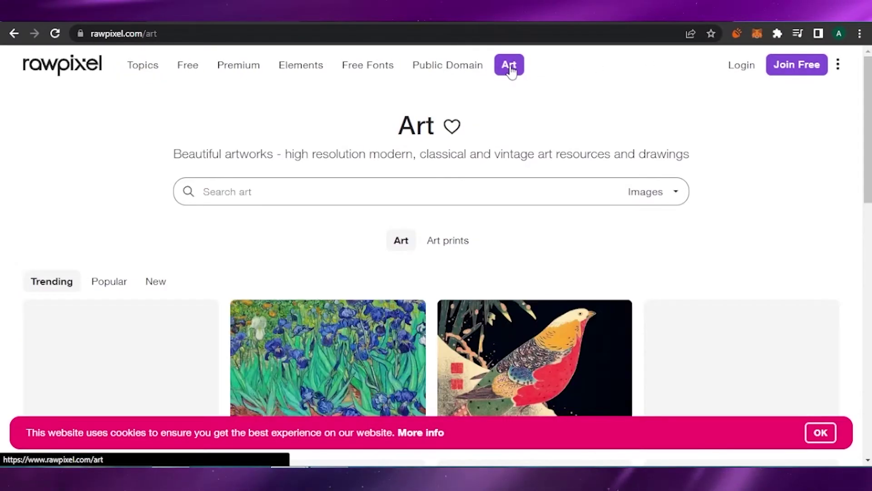
pyautogui.scroll(-5, 734, 237)
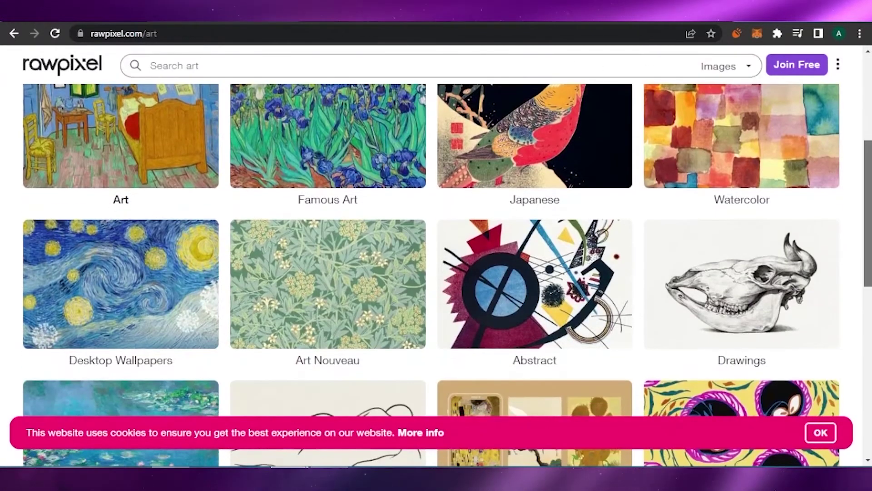
pyautogui.scroll(-1, 436, 254)
pyautogui.scroll(-6, 742, 254)
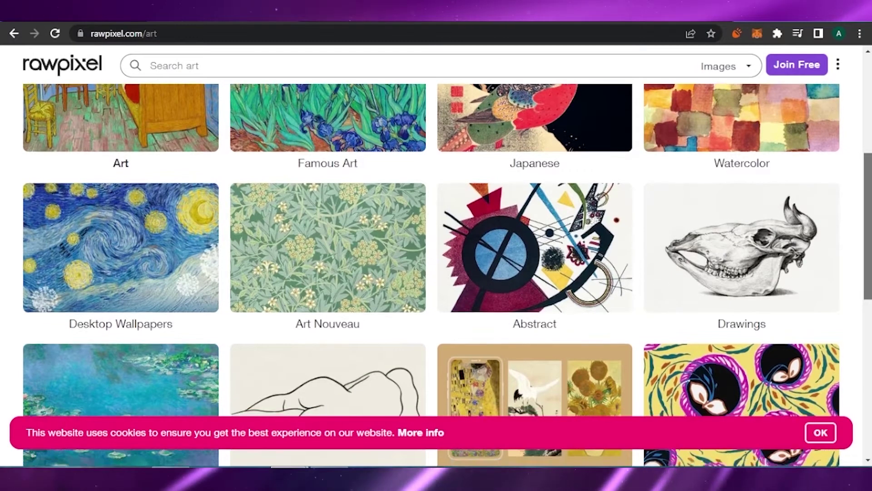
pyautogui.scroll(1, 436, 254)
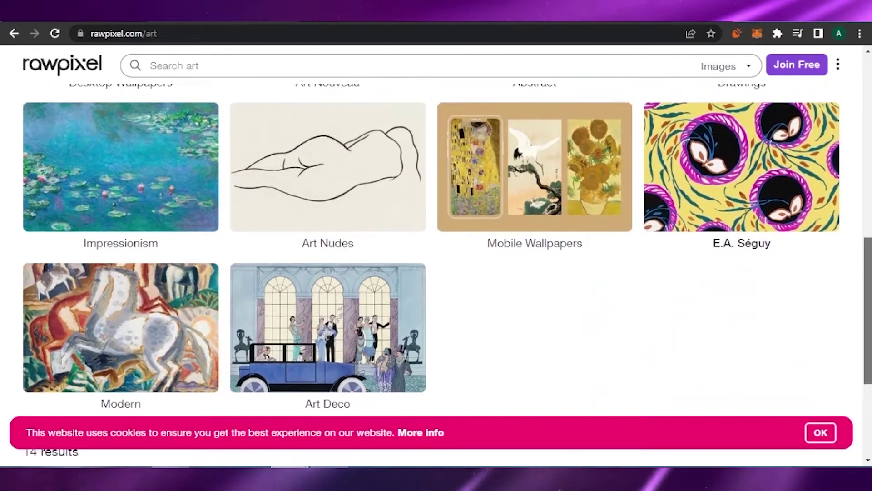
pyautogui.scroll(7, 750, 179)
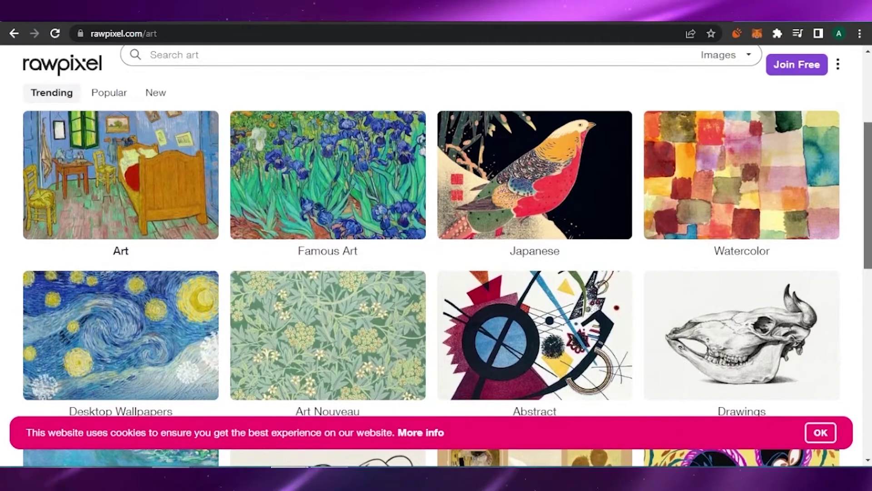
pyautogui.click(681, 178)
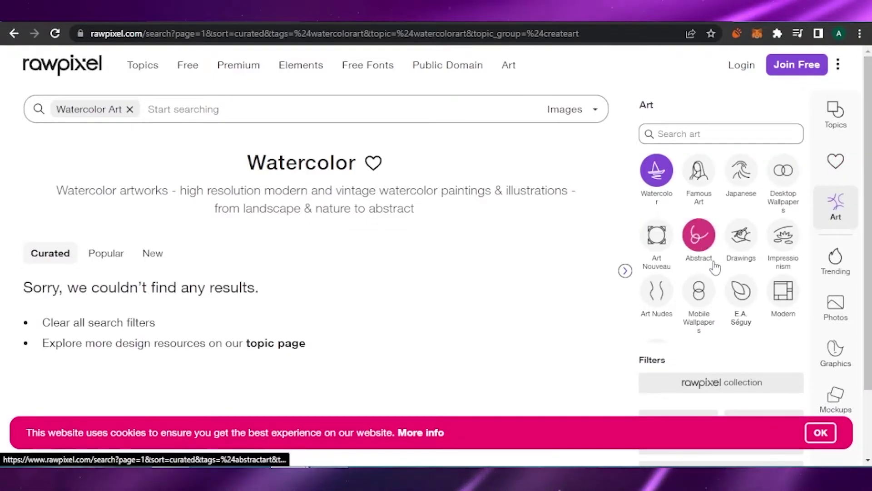
pyautogui.click(14, 33)
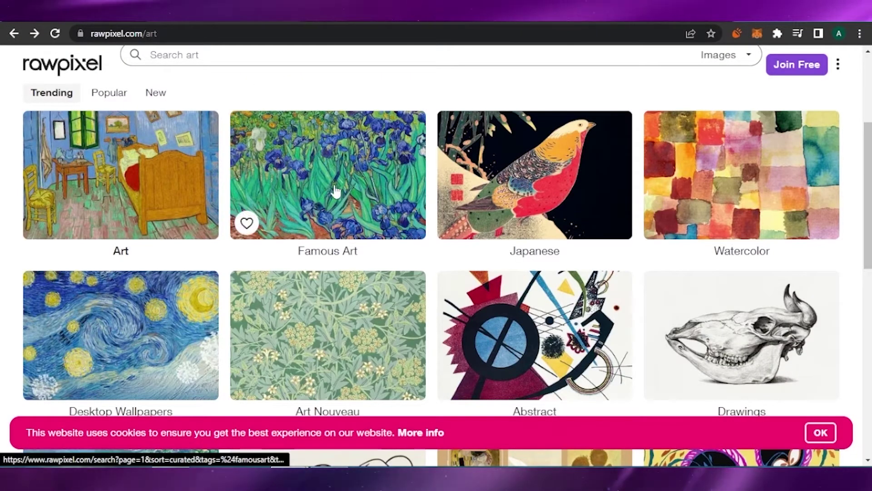
pyautogui.click(334, 340)
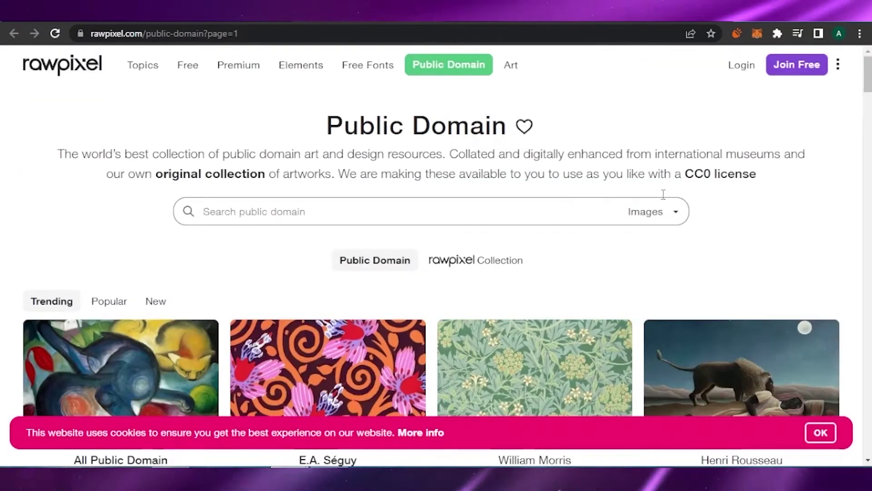
# Scroll through the Public Domain artist collections such as E.A. Séguy and William Morris.
pyautogui.scroll(-5, 436, 273)
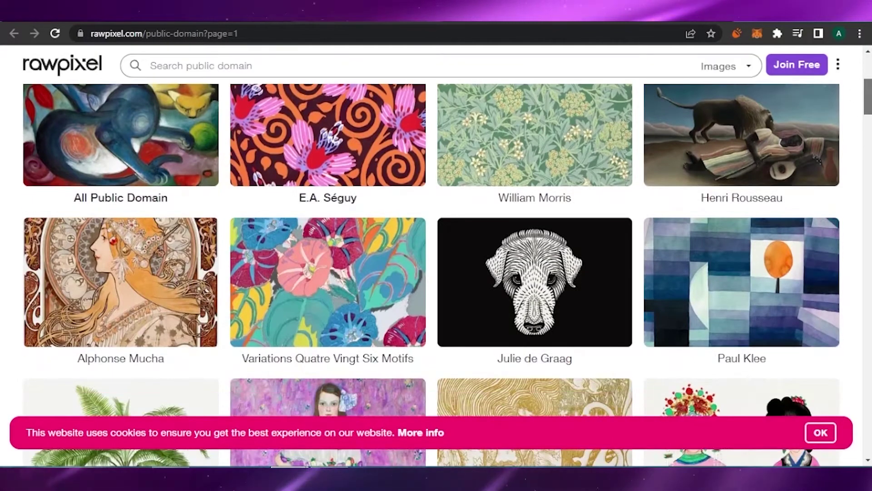
pyautogui.scroll(-5, 436, 272)
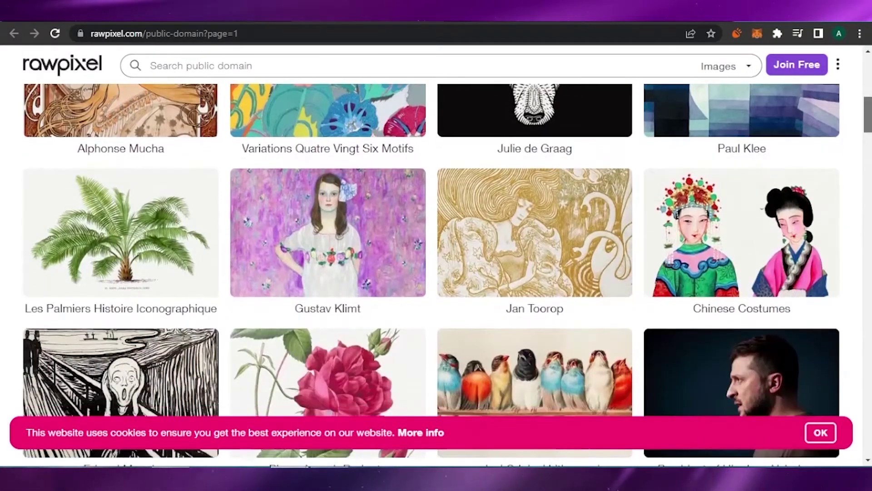
pyautogui.scroll(-3, 437, 272)
pyautogui.scroll(-3, 436, 273)
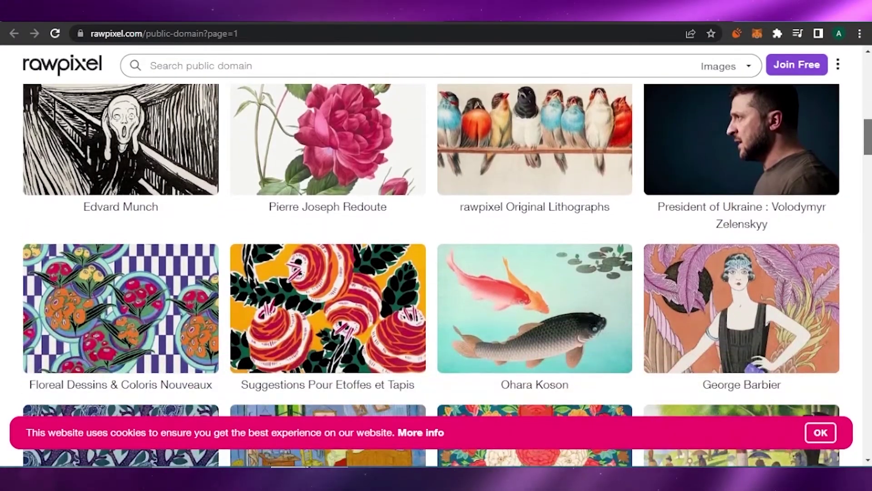
pyautogui.scroll(-10, 436, 272)
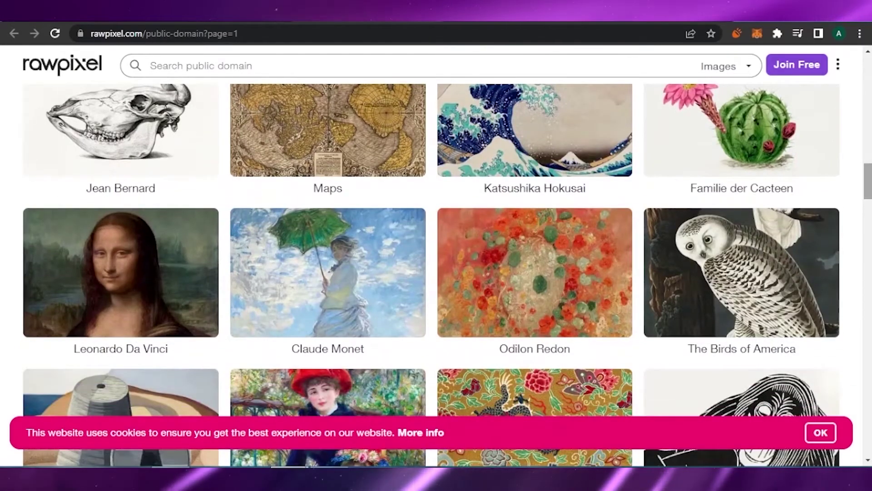
pyautogui.scroll(-6, 436, 273)
pyautogui.scroll(9, 436, 273)
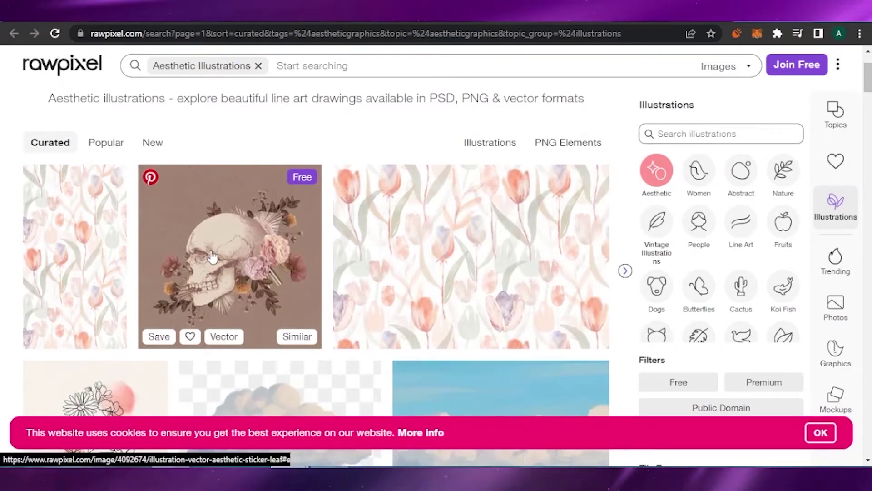
# Open the skull and flowers illustration and scroll to the partial moon eclipse image.
pyautogui.click(212, 257)
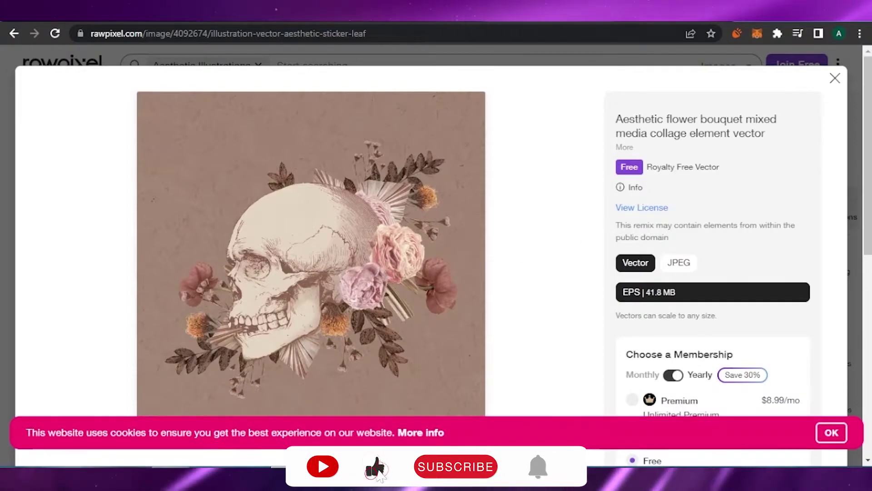
pyautogui.scroll(-8, 869, 116)
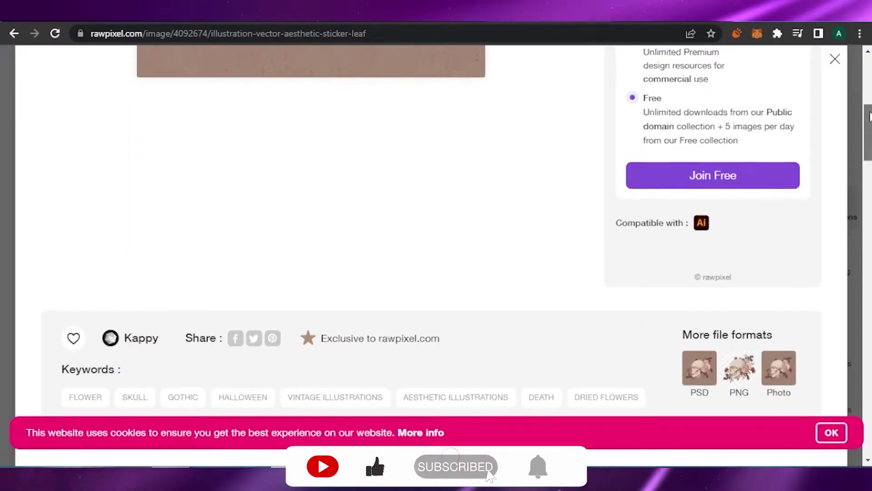
pyautogui.scroll(7, 869, 116)
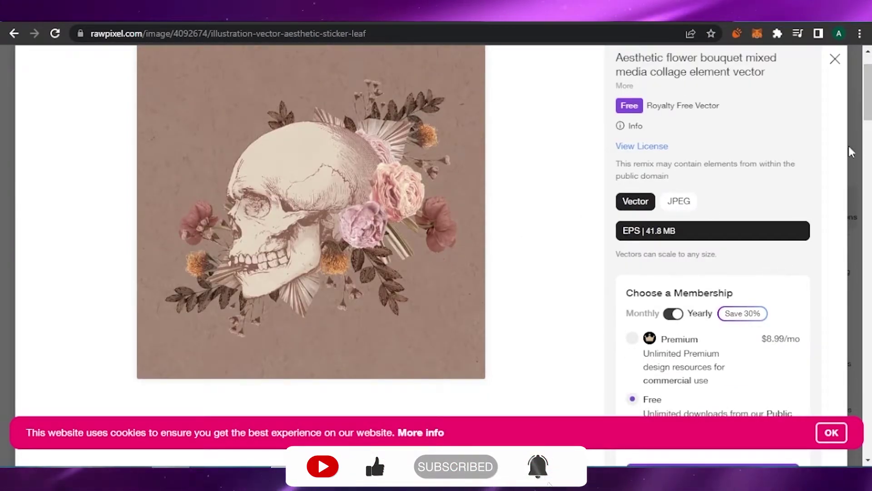
pyautogui.scroll(-3, 840, 168)
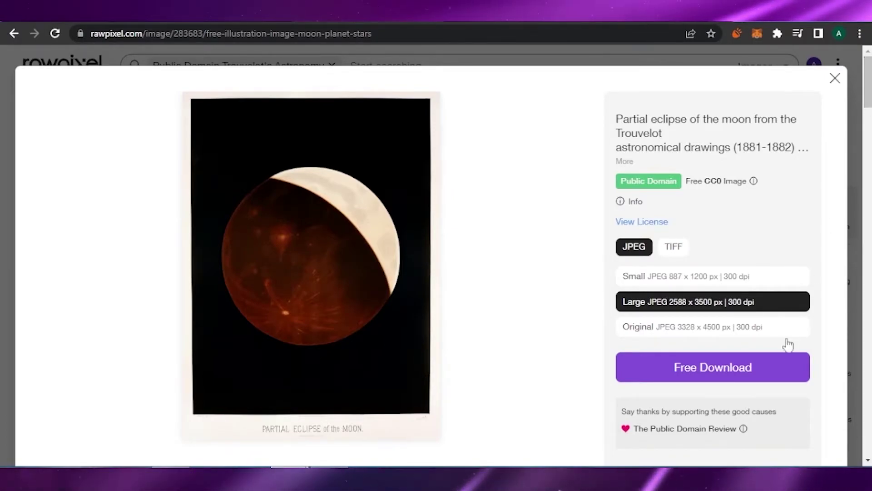
# Download the Large JPEG of the Trouvelot moon eclipse drawing and return to Printify.
pyautogui.click(751, 377)
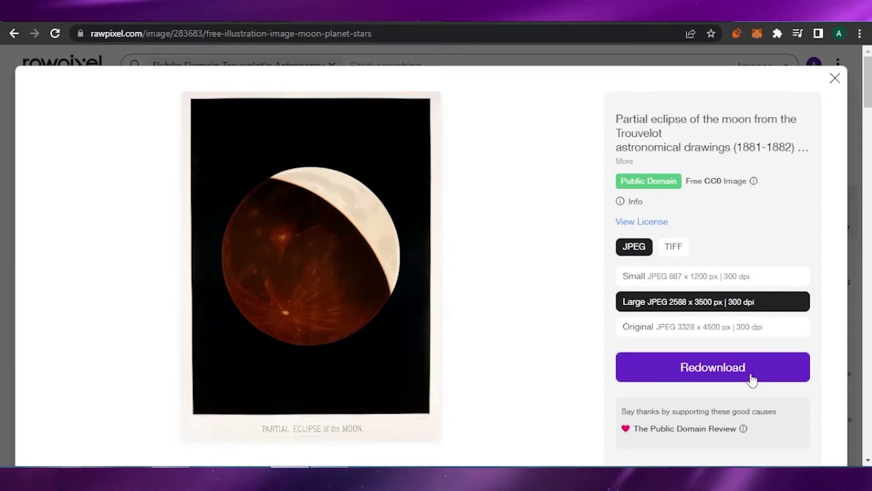
pyautogui.click(691, 384)
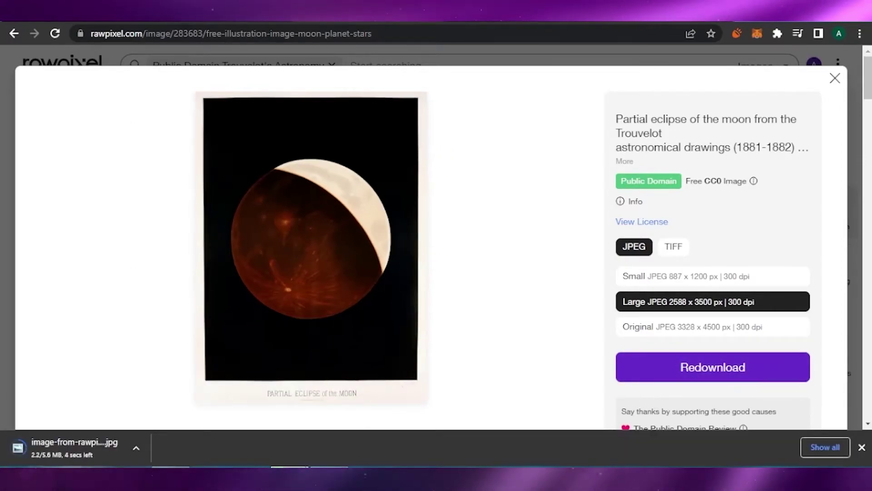
pyautogui.hotkey('ctrl', 'Tab')
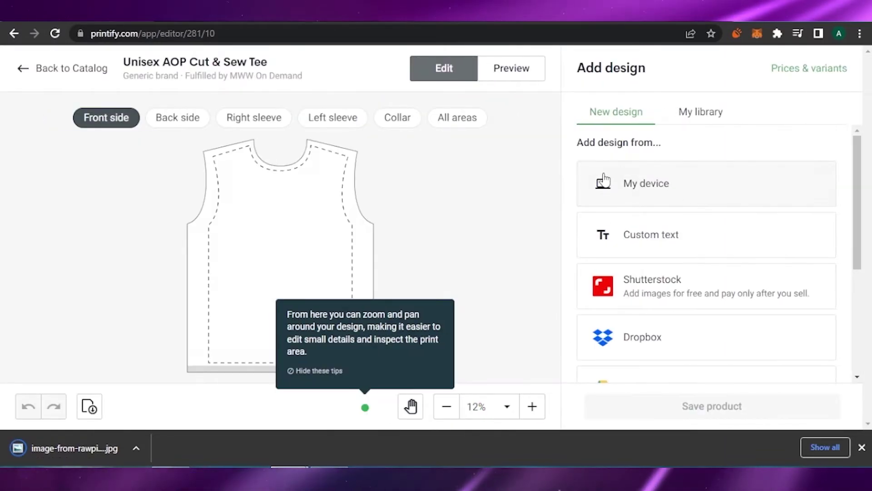
# Upload the rawpixel moon eclipse image from Downloads onto the tee front.
pyautogui.click(603, 182)
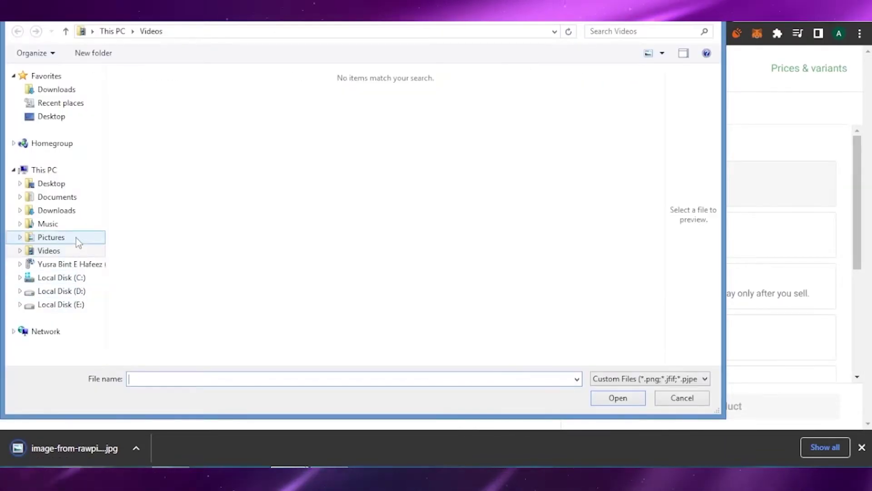
pyautogui.click(68, 212)
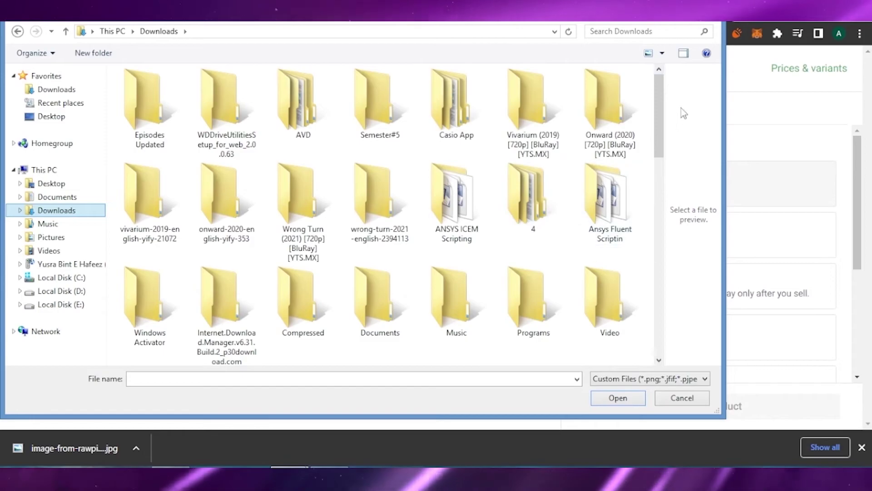
pyautogui.scroll(-10, 652, 320)
pyautogui.press('Escape')
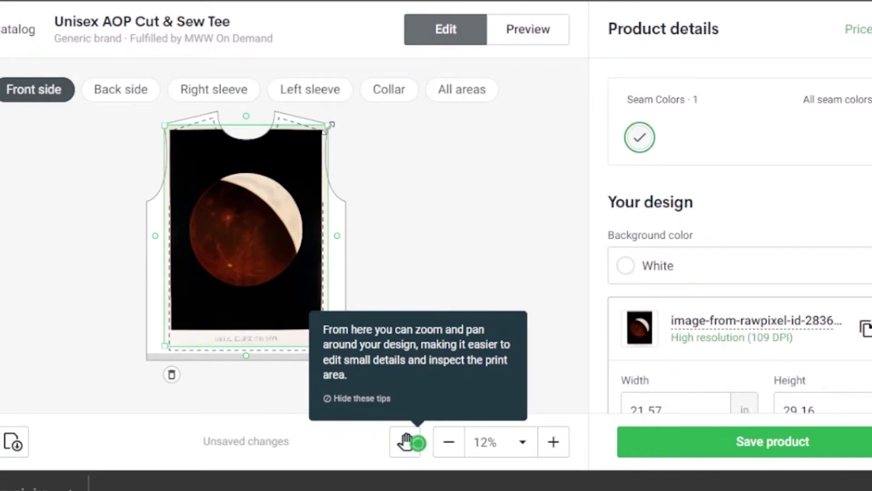
# Drag the moon image to 13.11 × 17.72 in (180 DPI) and snap it to the front's centre.
pyautogui.moveTo(320, 143); pyautogui.dragTo(280, 221)
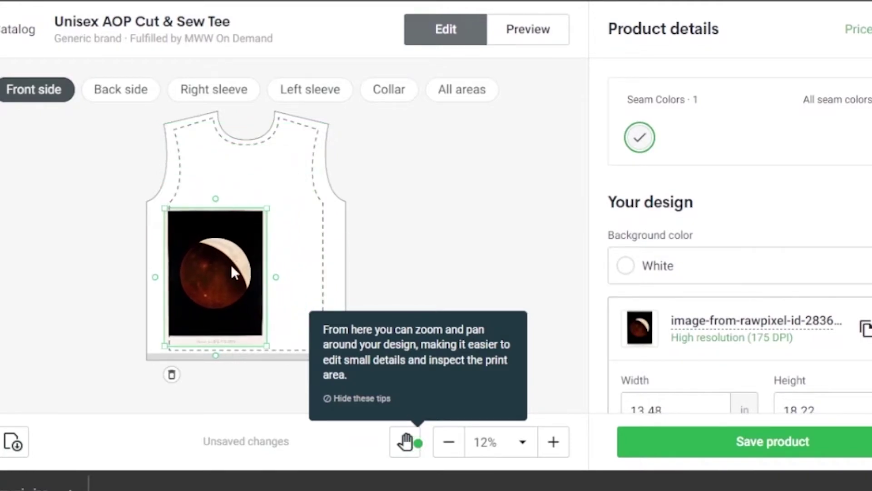
pyautogui.moveTo(232, 267); pyautogui.dragTo(263, 228)
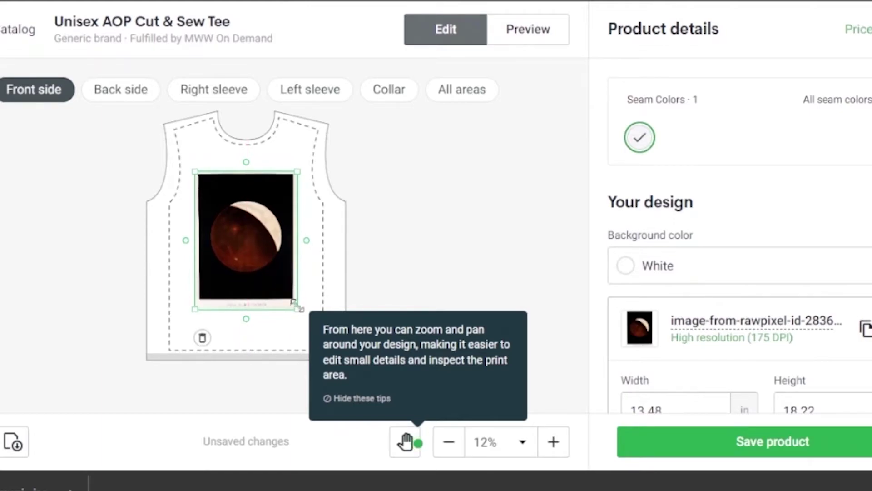
pyautogui.moveTo(293, 302); pyautogui.dragTo(270, 241)
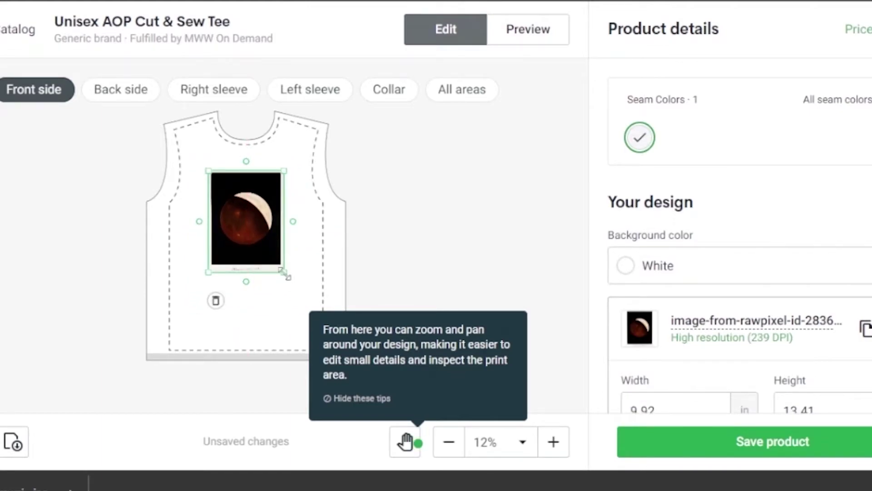
pyautogui.moveTo(286, 274); pyautogui.dragTo(307, 305)
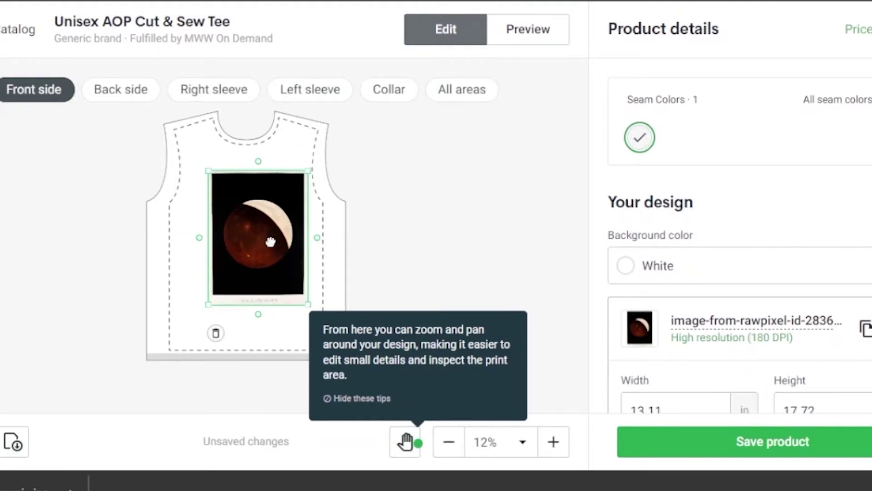
pyautogui.moveTo(277, 247); pyautogui.dragTo(265, 240)
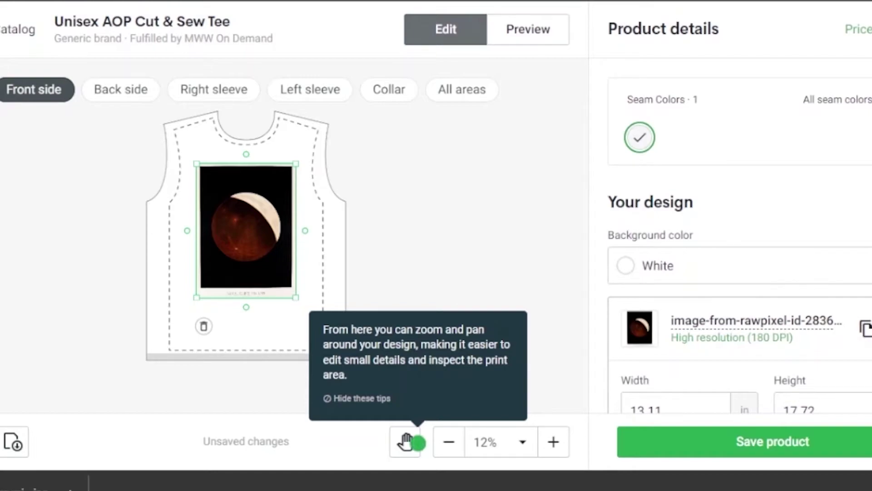
pyautogui.click(840, 99)
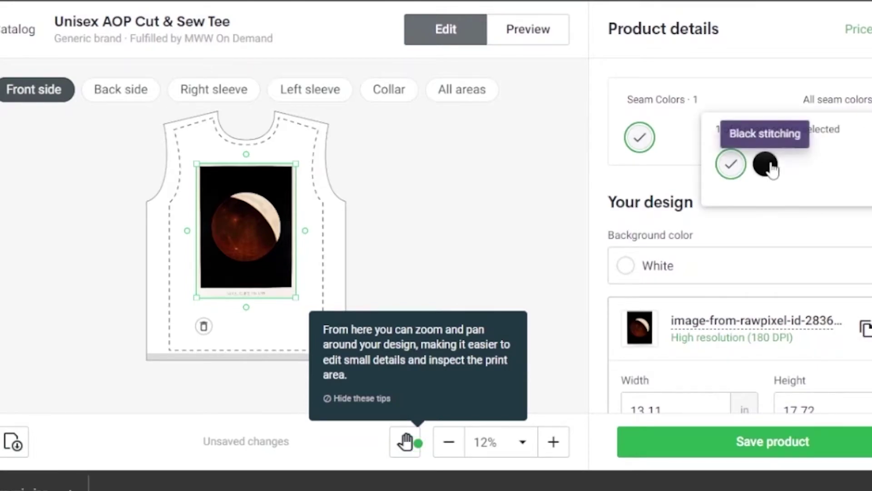
pyautogui.click(765, 164)
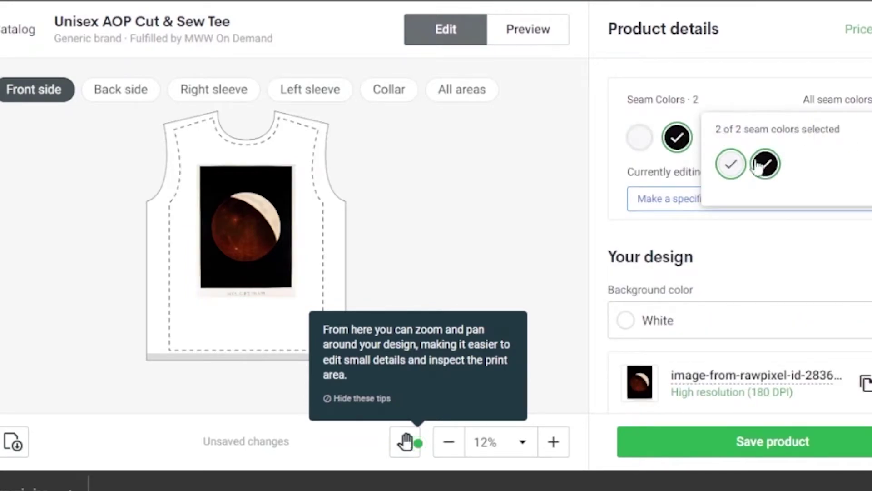
pyautogui.click(732, 161)
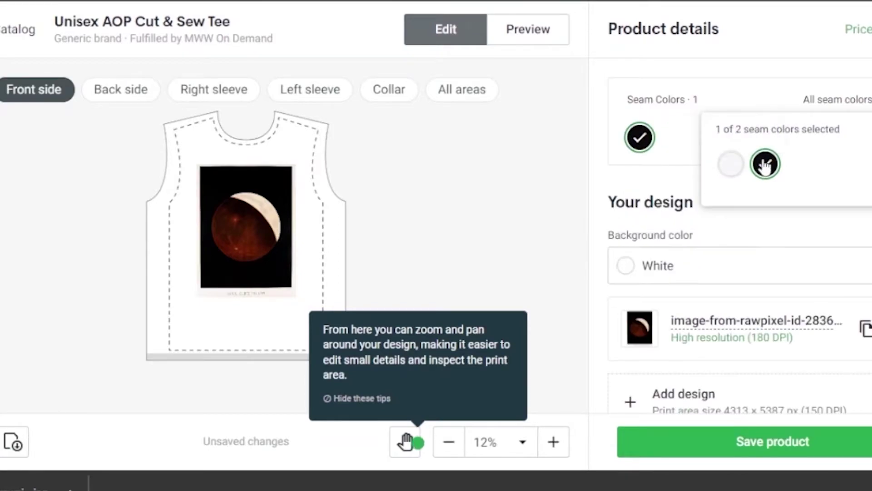
pyautogui.click(764, 164)
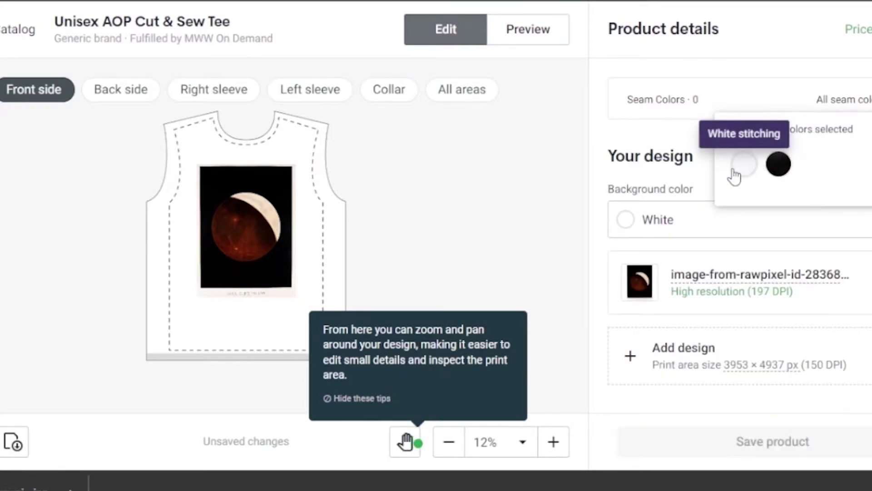
pyautogui.click(737, 171)
# Add black stitching as a second seam colour, trying a black background before reverting to white.
pyautogui.click(768, 167)
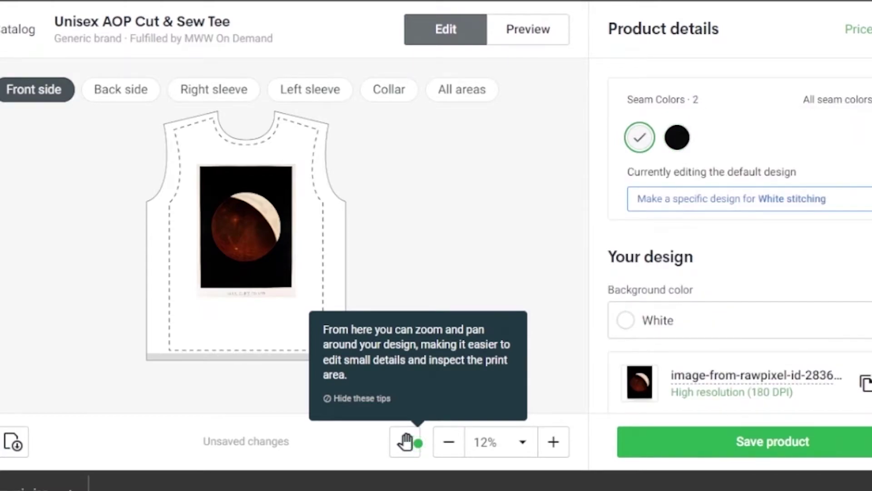
pyautogui.click(659, 320)
pyautogui.click(758, 166)
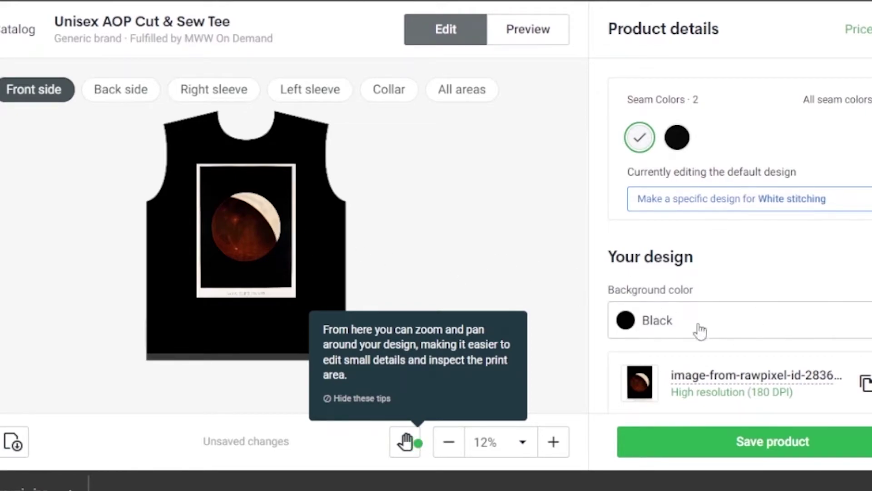
pyautogui.click(659, 320)
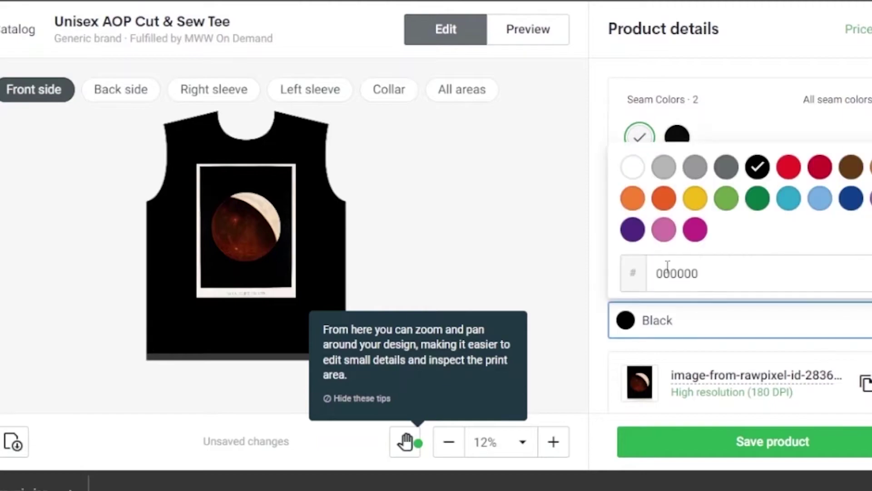
pyautogui.click(633, 169)
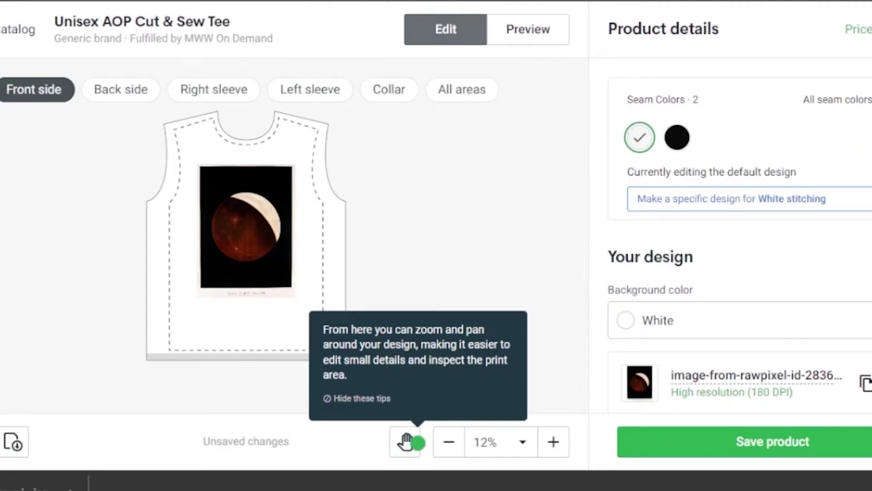
# Reopen the background colour palette and close it without changing anything.
pyautogui.scroll(-2, 739, 239)
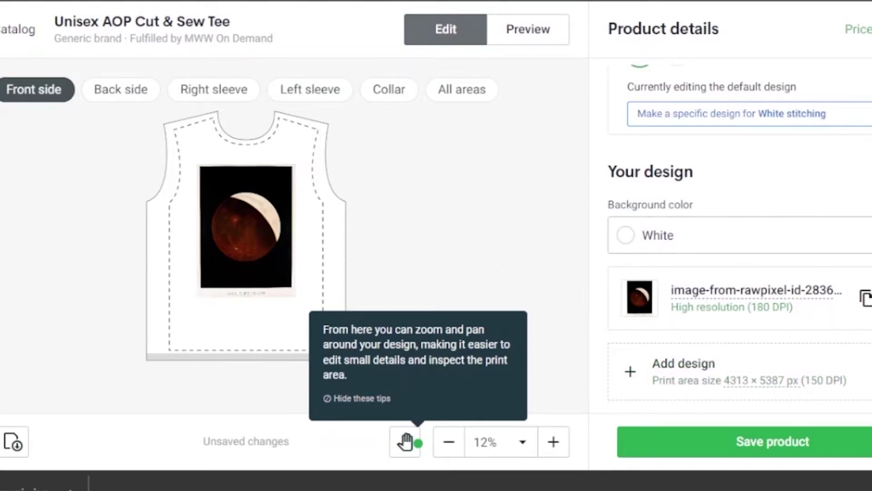
pyautogui.click(866, 235)
pyautogui.scroll(2, 740, 159)
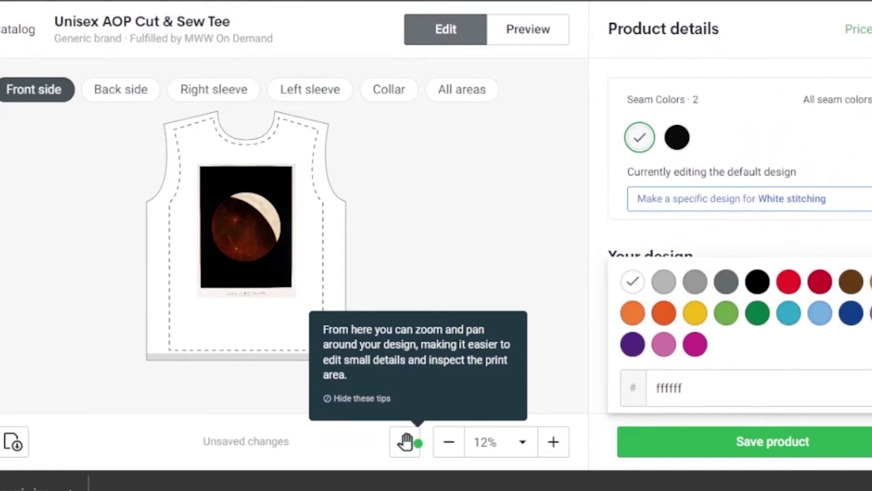
pyautogui.click(527, 174)
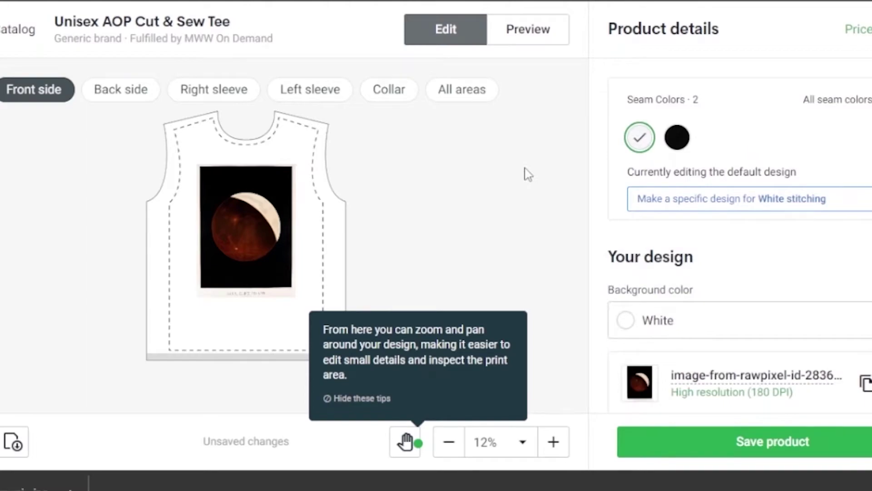
# After briefly visiting the back, open the Add design source list for the tee front.
pyautogui.click(137, 92)
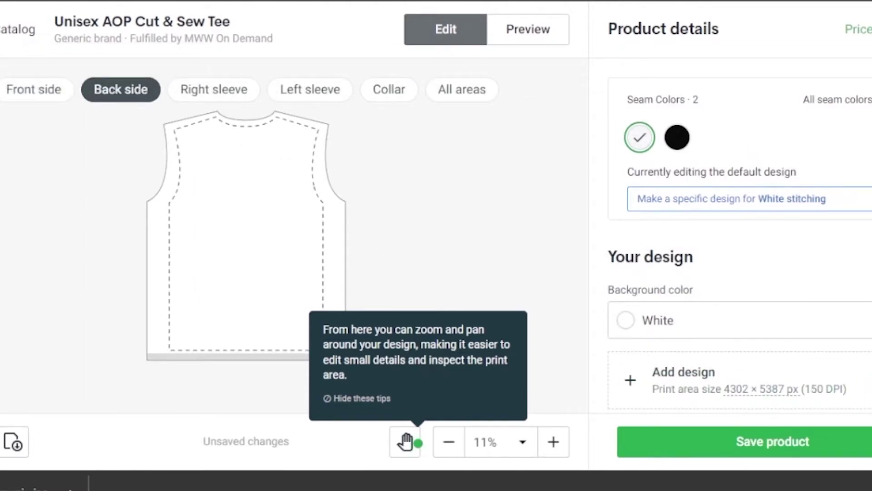
pyautogui.scroll(-1, 736, 272)
pyautogui.scroll(1, 752, 360)
pyautogui.click(682, 393)
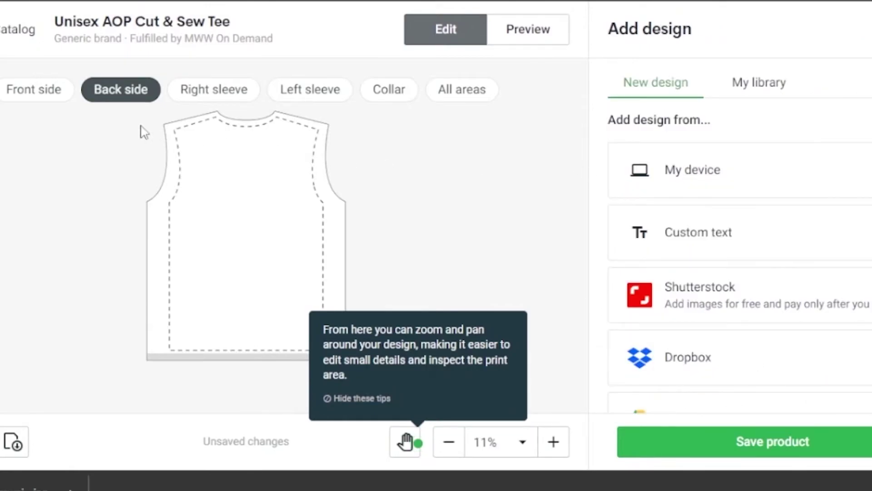
pyautogui.click(45, 101)
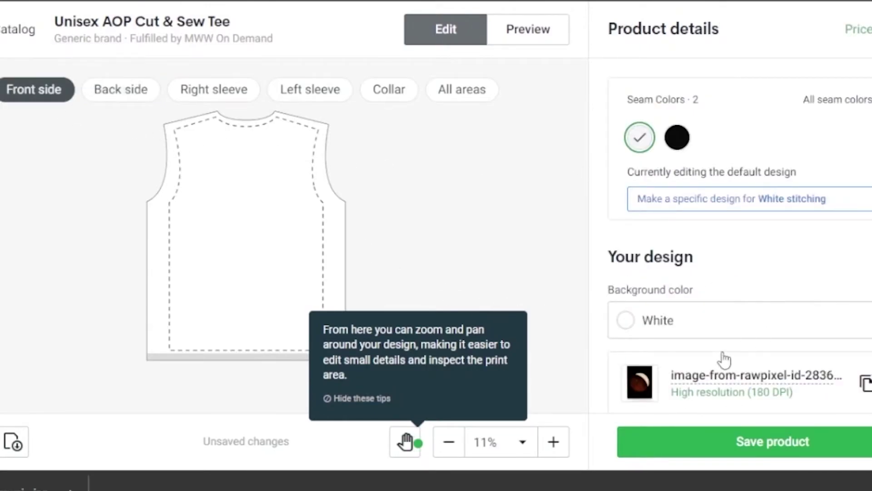
pyautogui.scroll(-2, 744, 317)
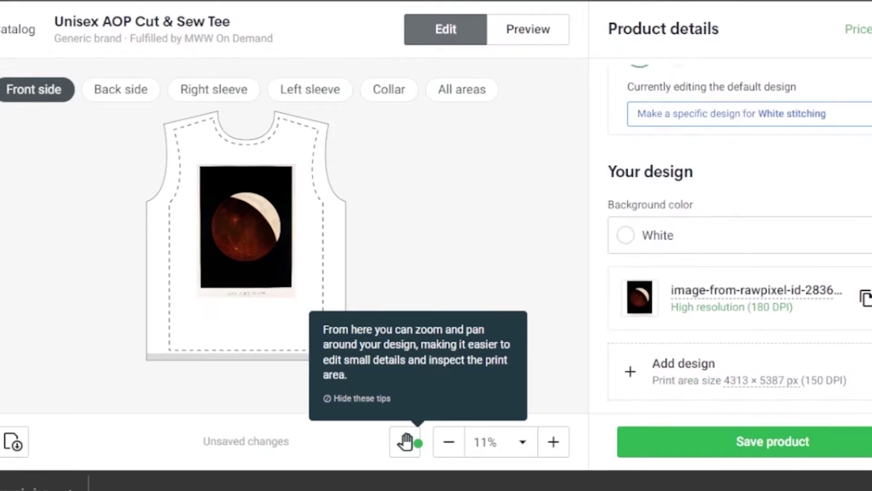
pyautogui.click(772, 375)
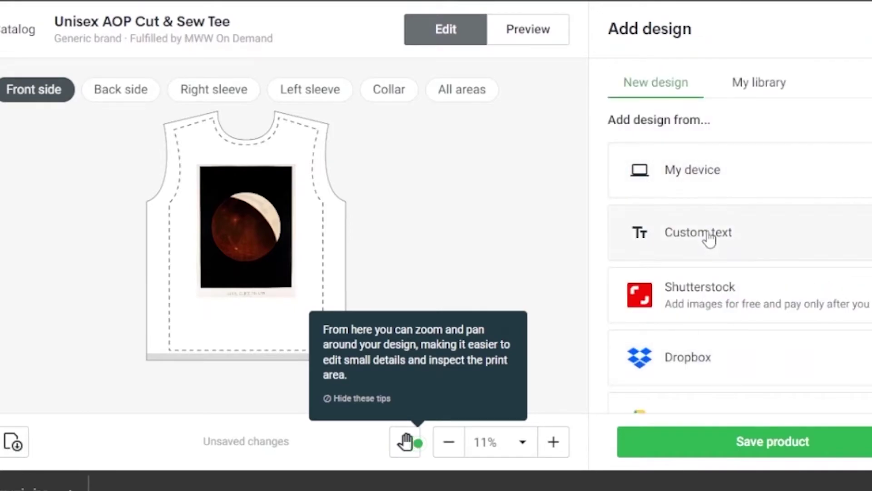
# Add a custom text layer reading 'gleem' and centre-align it.
pyautogui.click(710, 236)
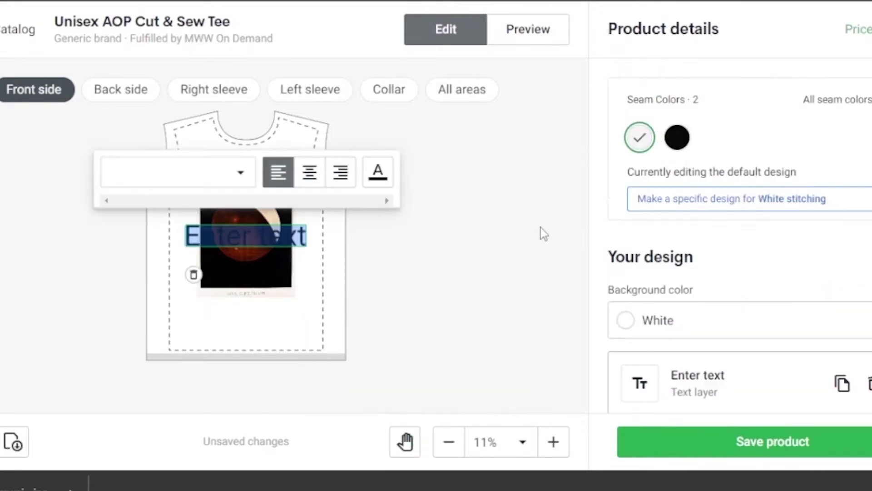
pyautogui.write('gleem')
pyautogui.moveTo(260, 239); pyautogui.dragTo(174, 246)
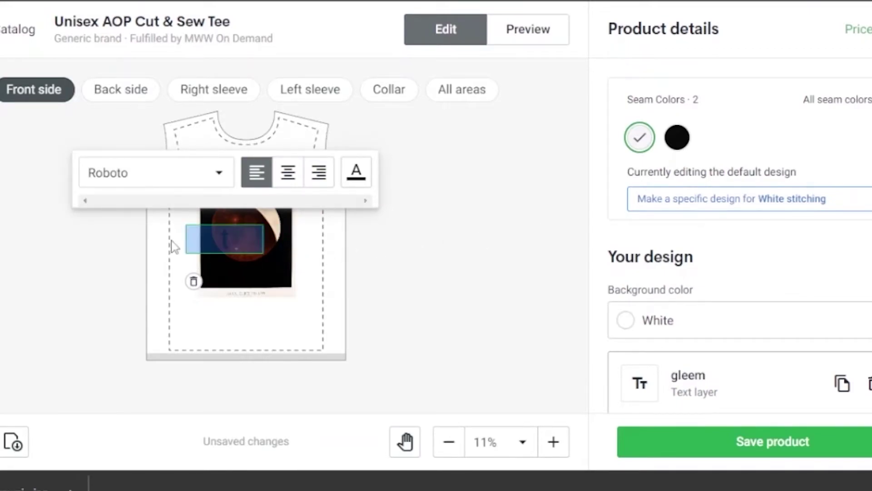
pyautogui.click(287, 175)
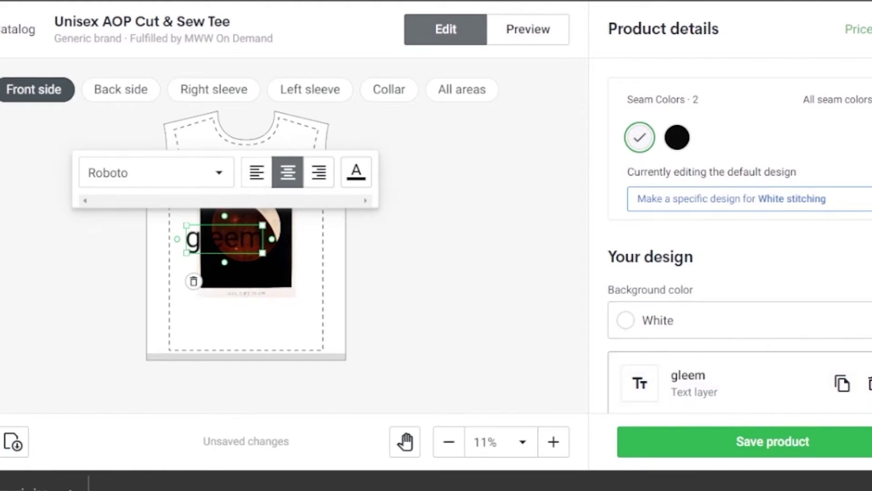
# Make the gleem text white and move it onto the moon image's bottom edge.
pyautogui.scroll(-8, 739, 236)
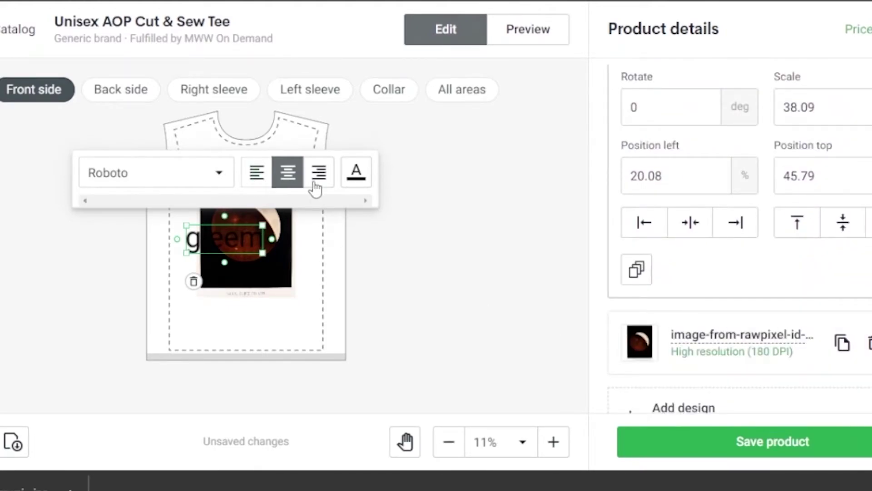
pyautogui.click(353, 184)
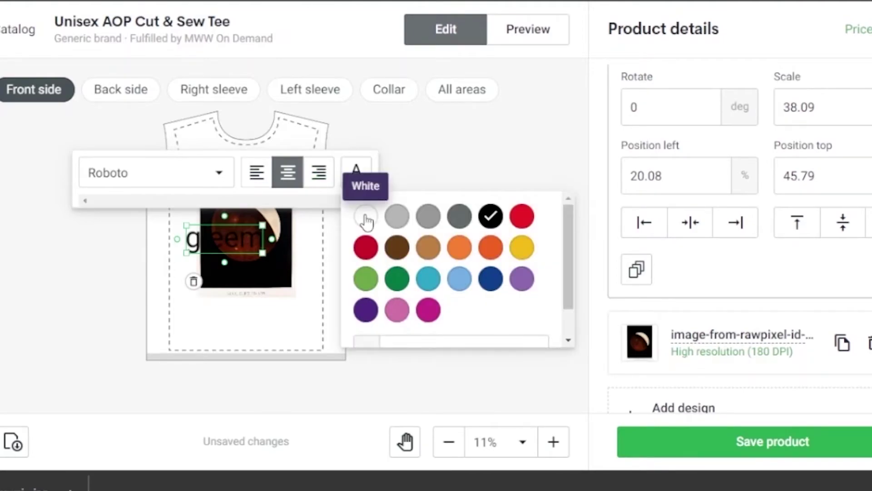
pyautogui.click(365, 216)
pyautogui.moveTo(245, 232); pyautogui.dragTo(264, 265)
pyautogui.click(267, 272)
# Try Amatic SC, then set the gleem text's font to Cinzel.
pyautogui.click(236, 218)
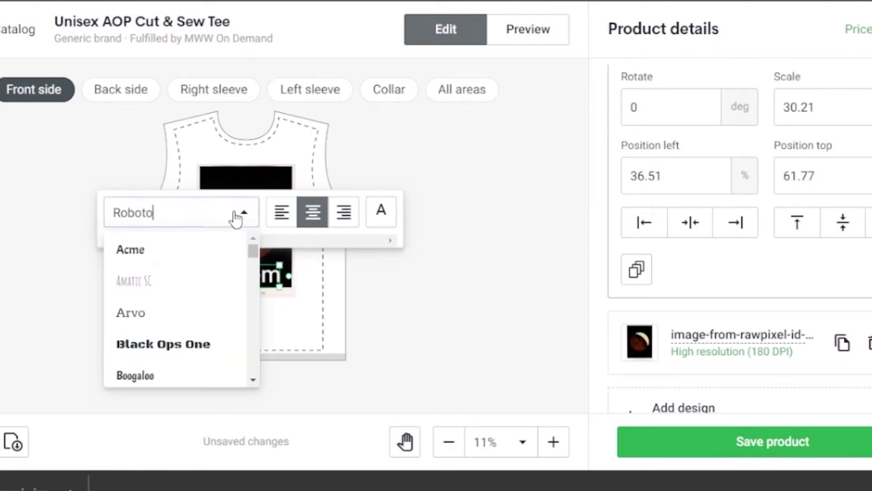
pyautogui.click(170, 291)
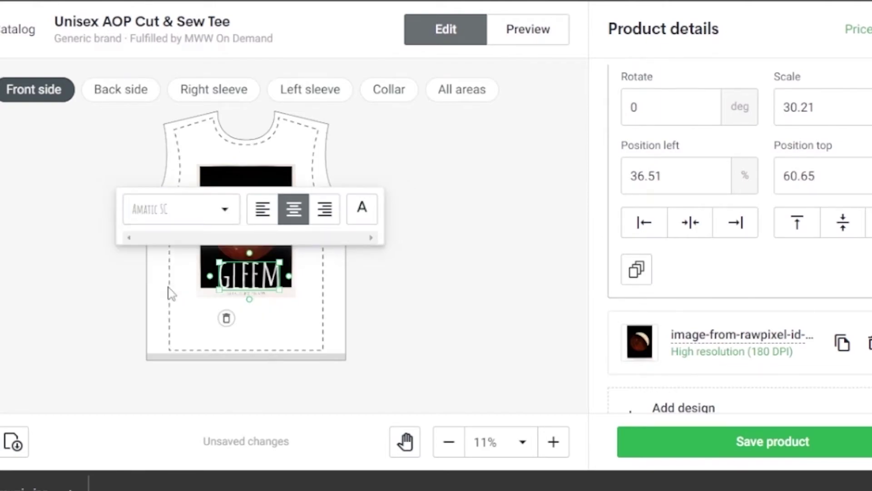
pyautogui.click(231, 219)
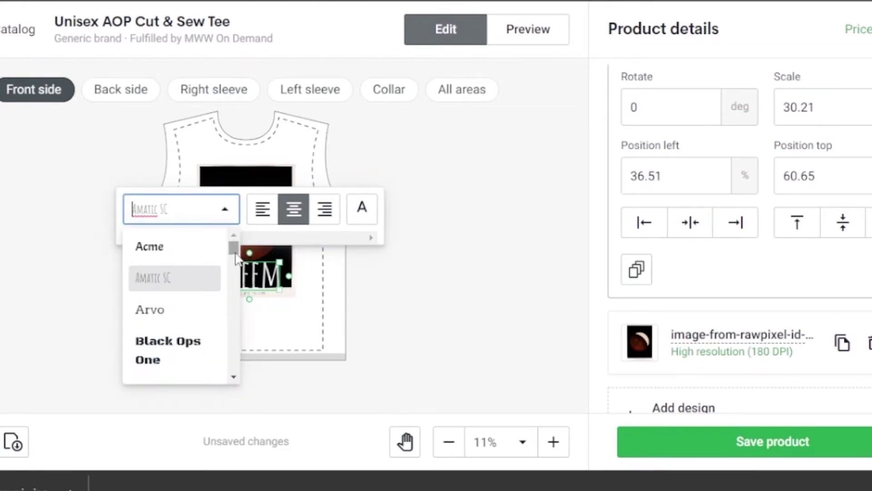
pyautogui.scroll(-5, 235, 264)
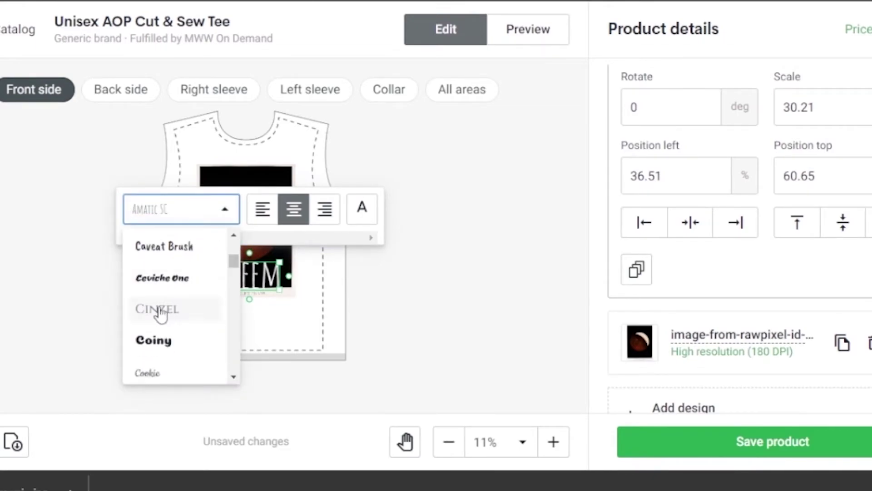
pyautogui.click(155, 311)
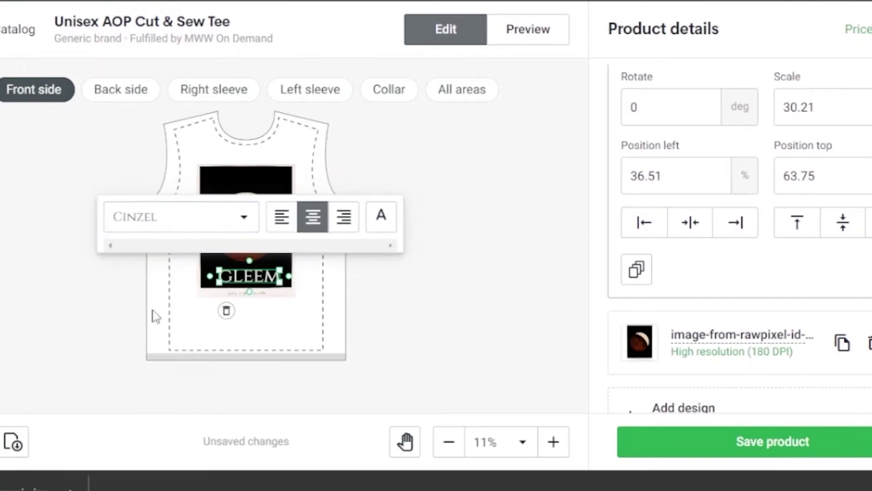
pyautogui.click(325, 335)
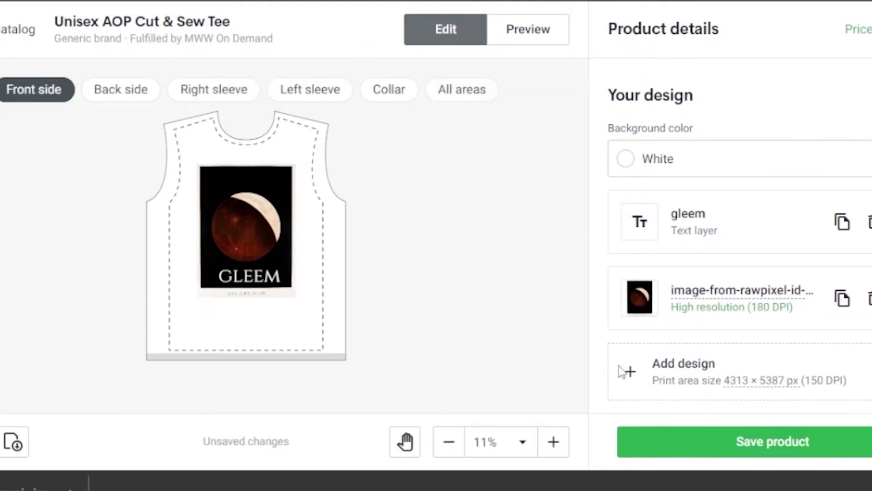
# Save the tee product, review My Products, and go to Manage My Stores.
pyautogui.click(784, 446)
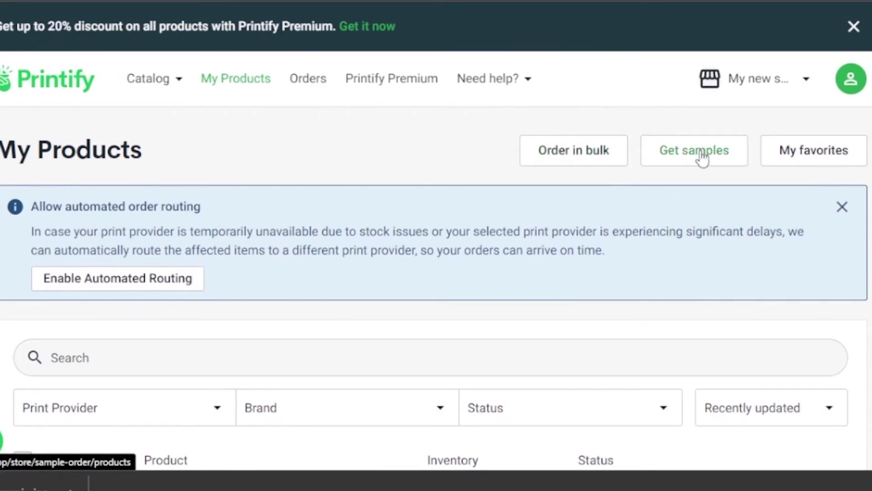
pyautogui.scroll(-3, 436, 273)
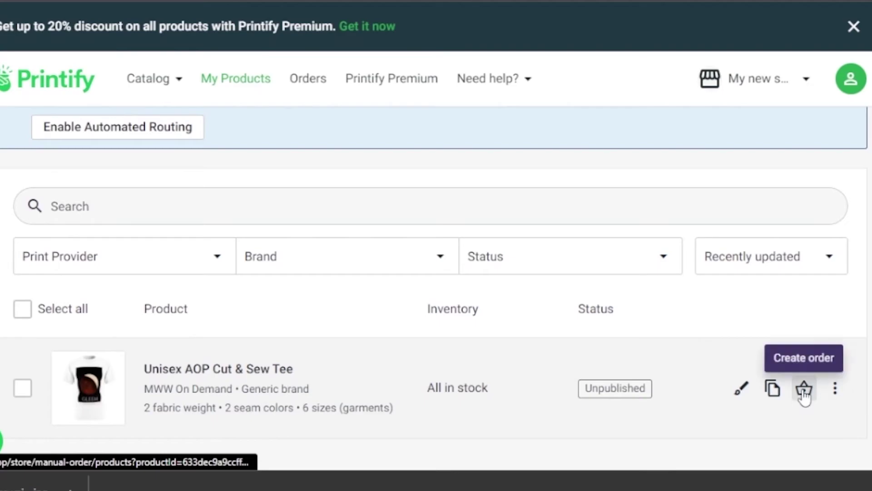
pyautogui.scroll(2, 436, 273)
pyautogui.scroll(1, 581, 150)
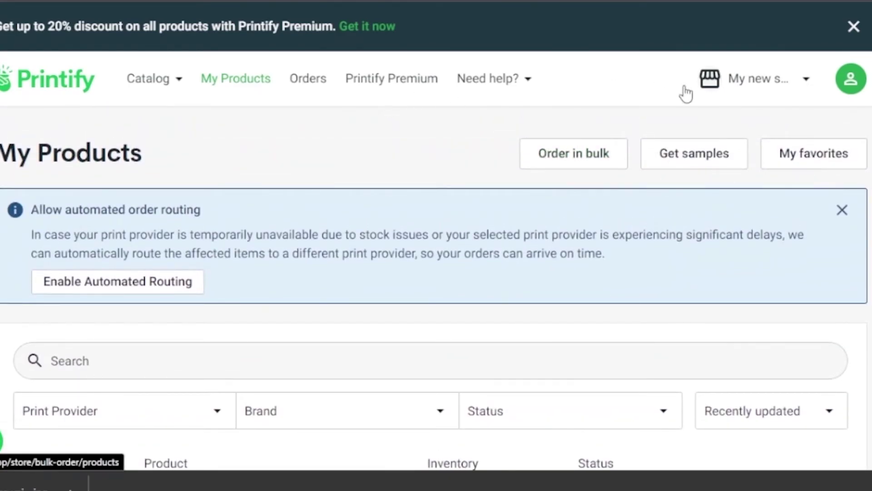
pyautogui.click(795, 81)
pyautogui.click(795, 78)
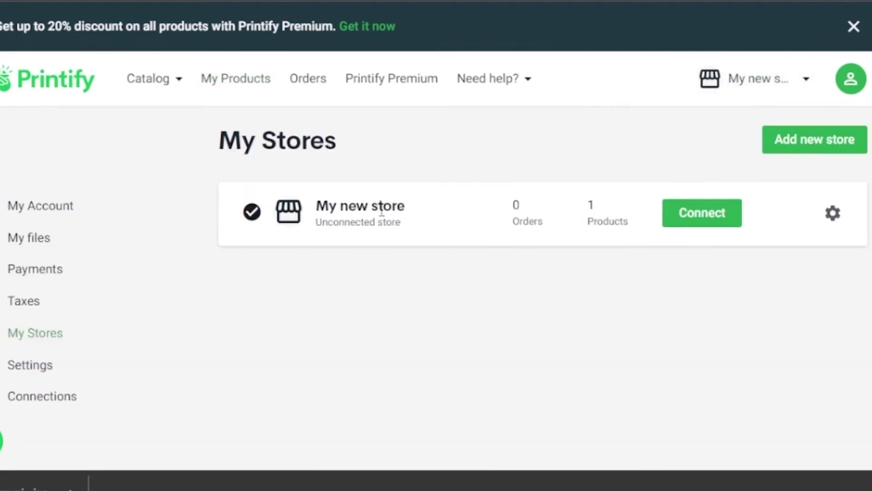
pyautogui.click(699, 222)
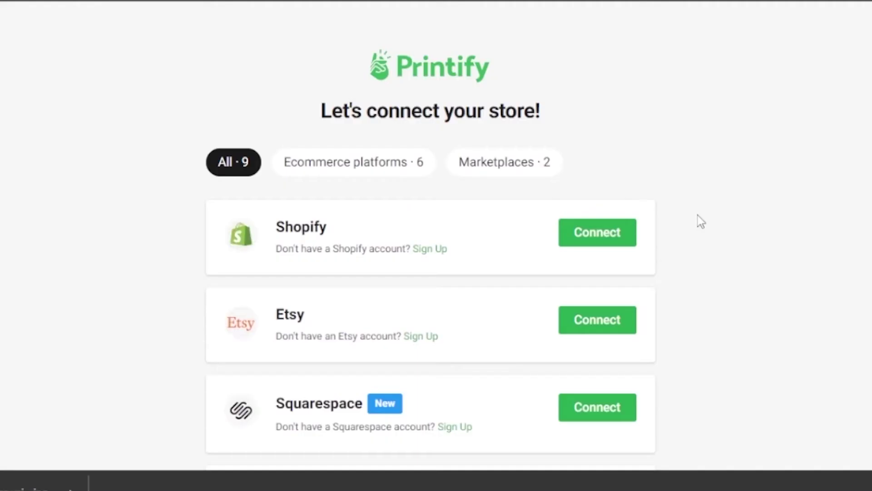
pyautogui.scroll(-5, 431, 235)
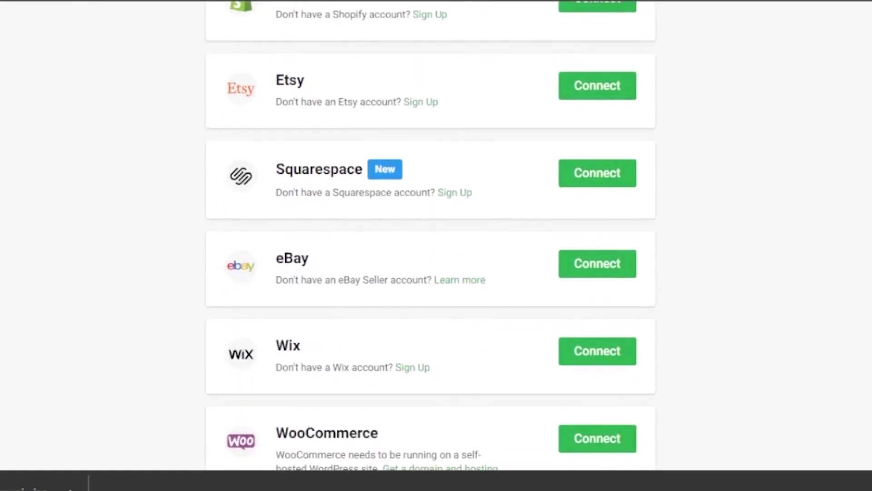
pyautogui.scroll(5, 741, 135)
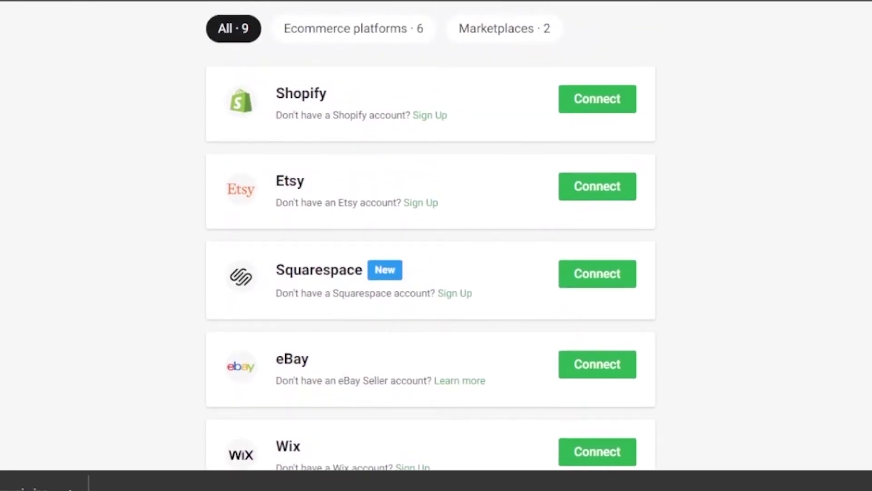
pyautogui.scroll(-5, 691, 122)
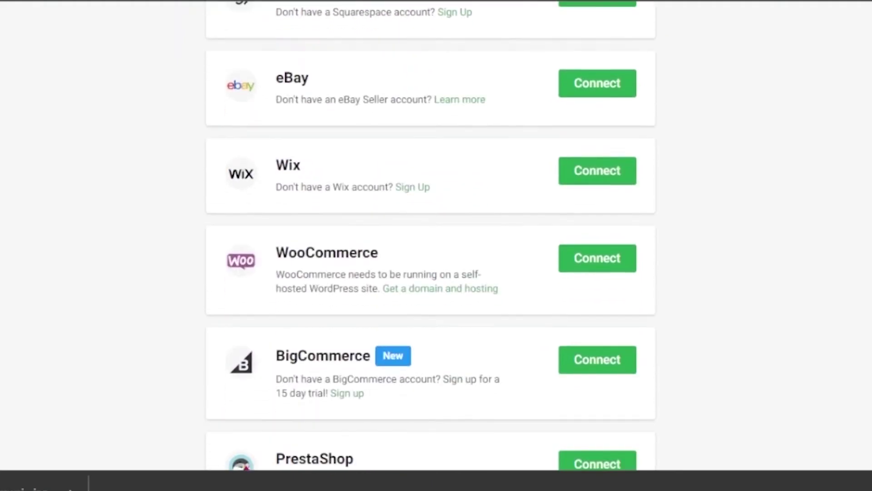
pyautogui.click(604, 85)
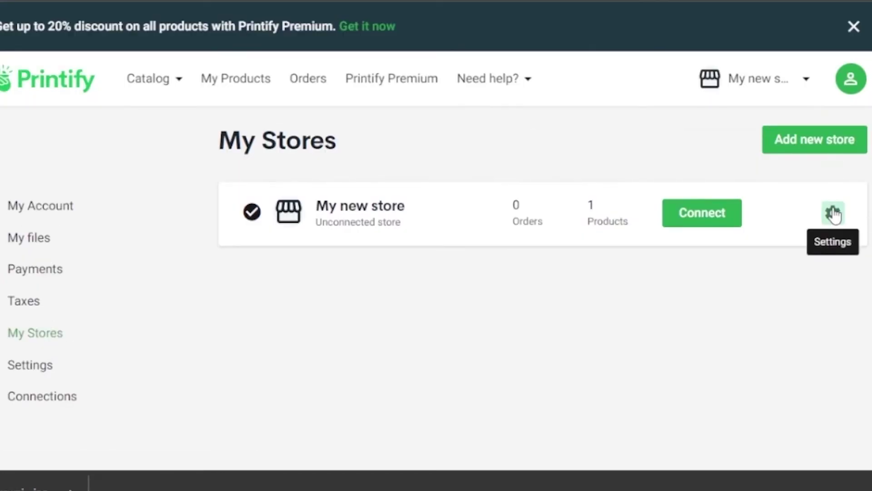
# In the store's Settings, replace the store name with 'mn tees' and save.
pyautogui.click(833, 214)
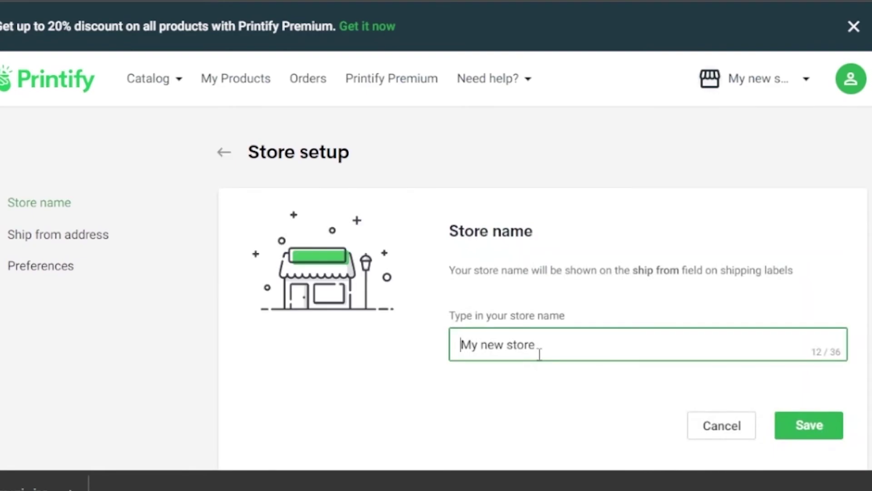
pyautogui.scroll(-3, 540, 354)
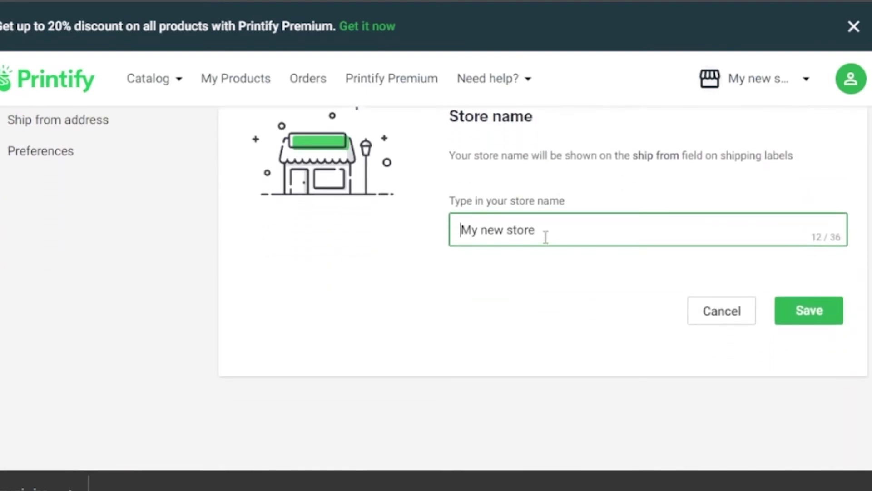
pyautogui.moveTo(545, 237); pyautogui.dragTo(423, 239)
pyautogui.press('BackSpace')
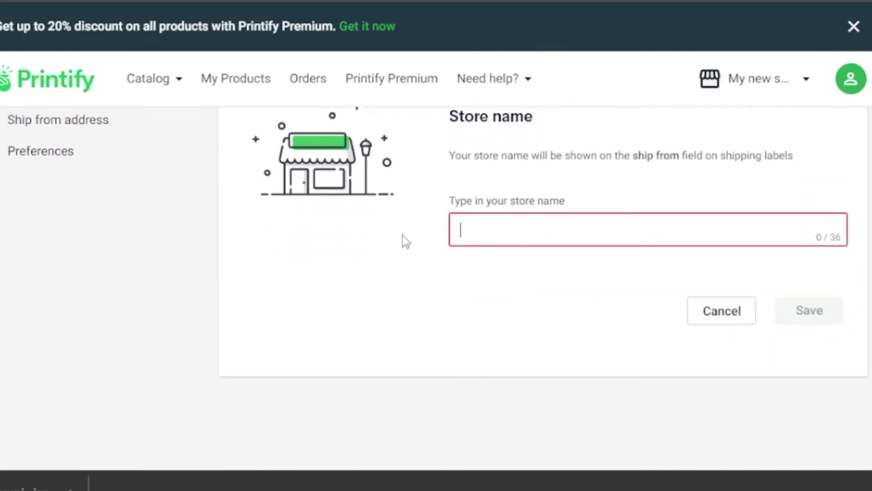
pyautogui.write('mn tees')
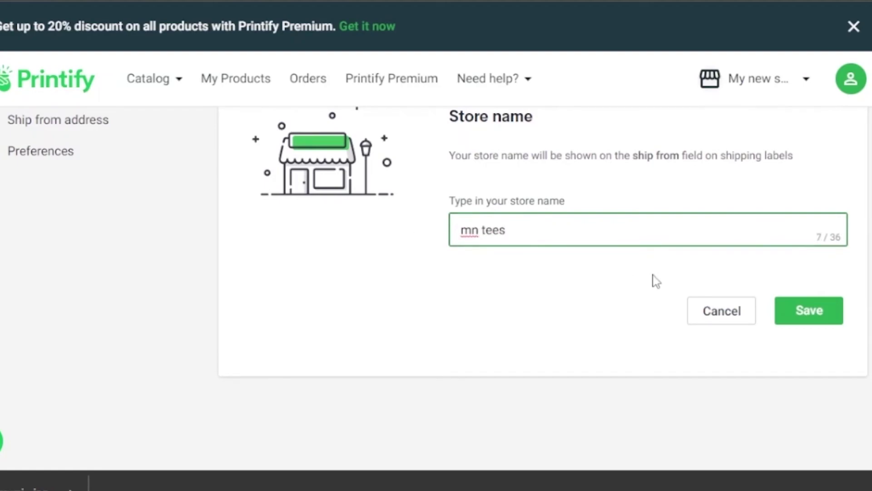
pyautogui.click(816, 318)
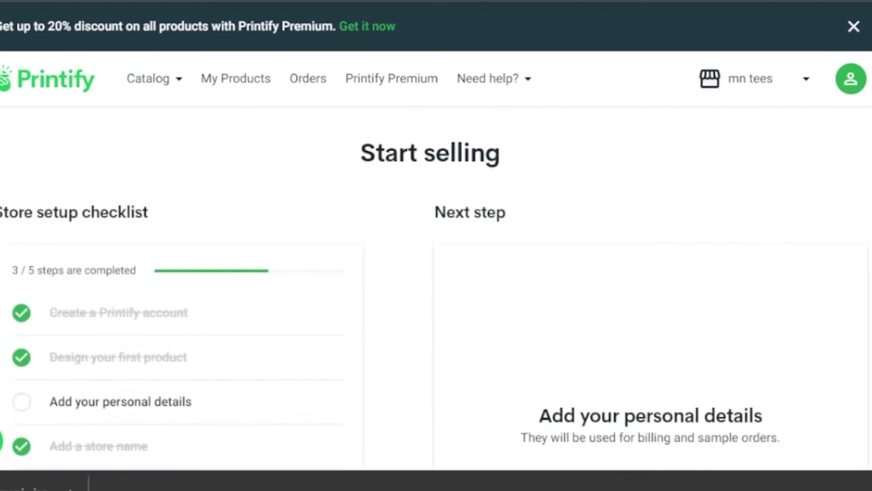
pyautogui.scroll(-3, 436, 273)
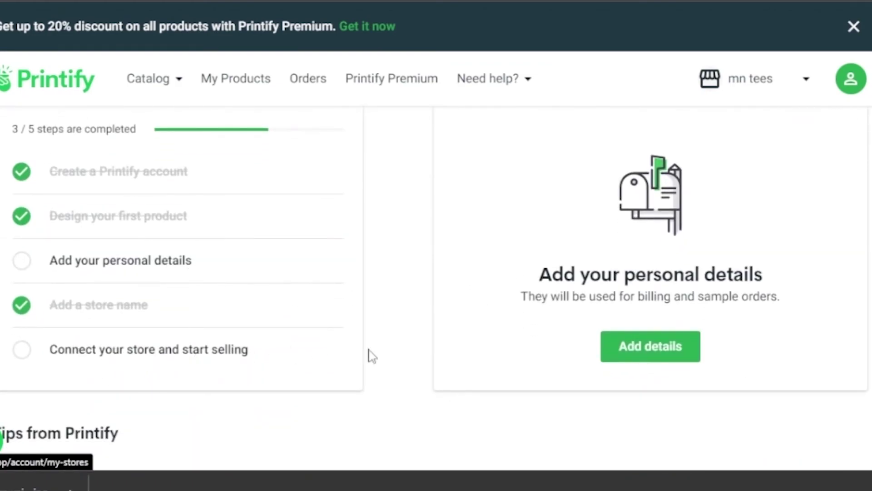
pyautogui.scroll(-1, 827, 295)
pyautogui.scroll(-5, 436, 273)
pyautogui.scroll(8, 436, 272)
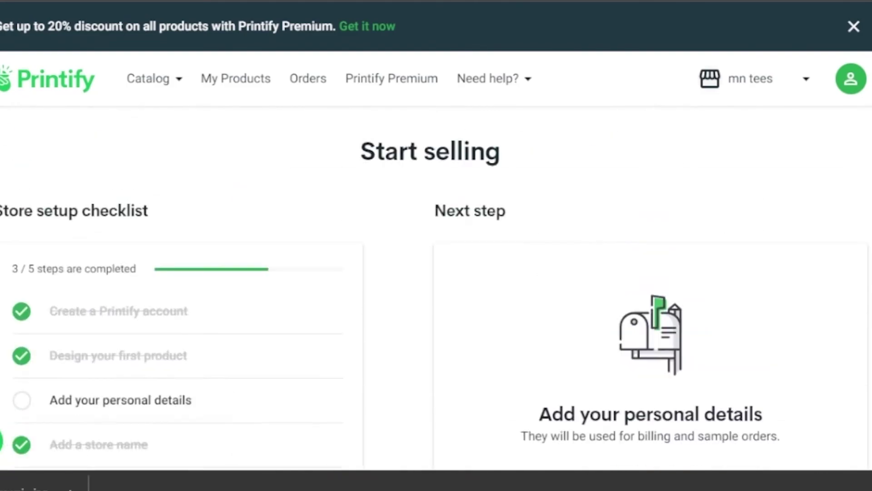